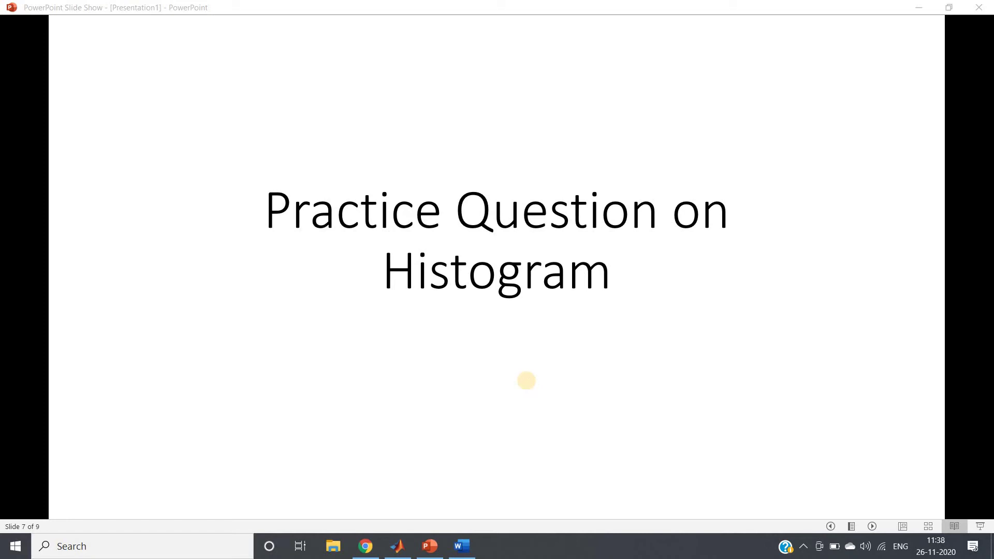
# - Advance the slide show from the histogram title slide to the 6-bin MPG histogram question
pyautogui.click(648, 329)
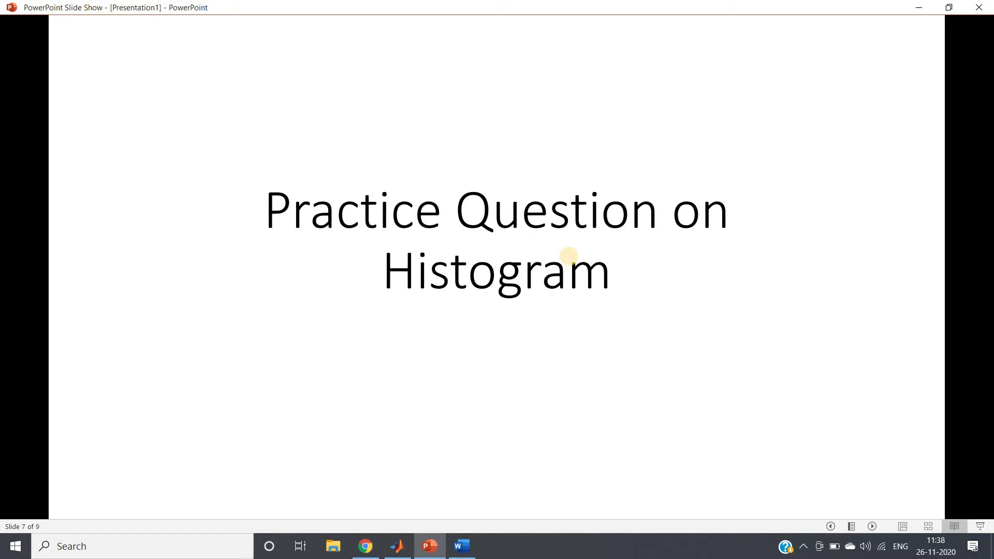
pyautogui.click(852, 217)
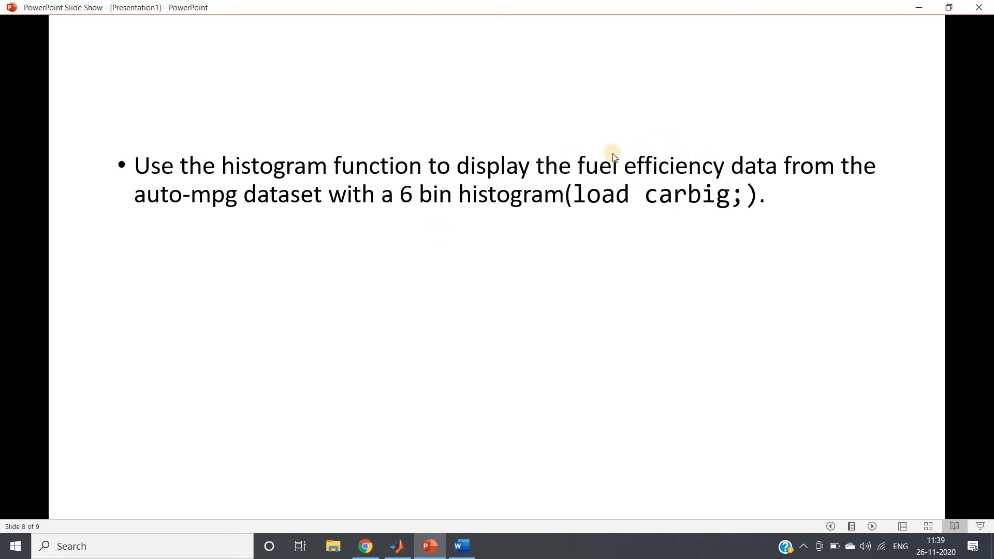
# - Reveal slide 9's question about the [41,48] mpg bin and switch to MATLAB
pyautogui.click(677, 186)
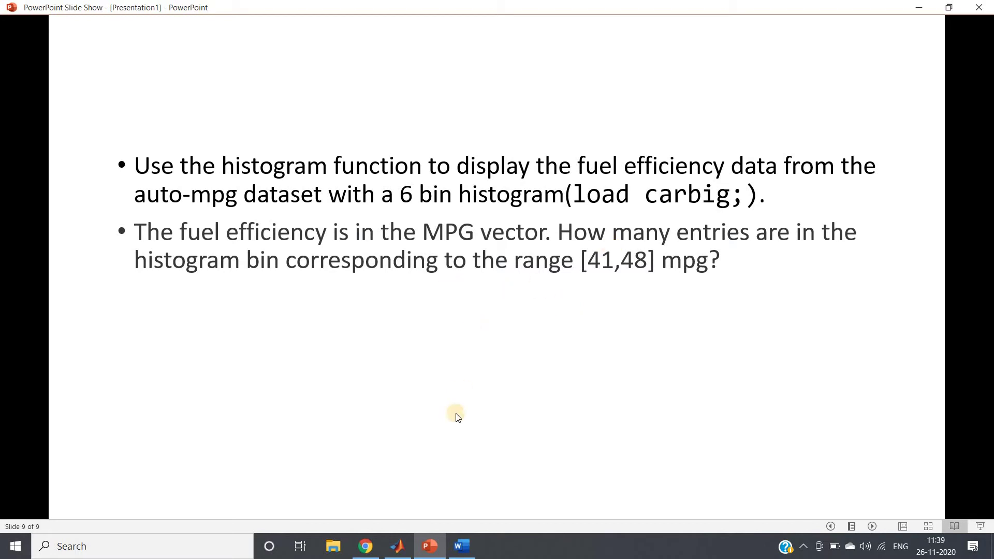
pyautogui.click(396, 546)
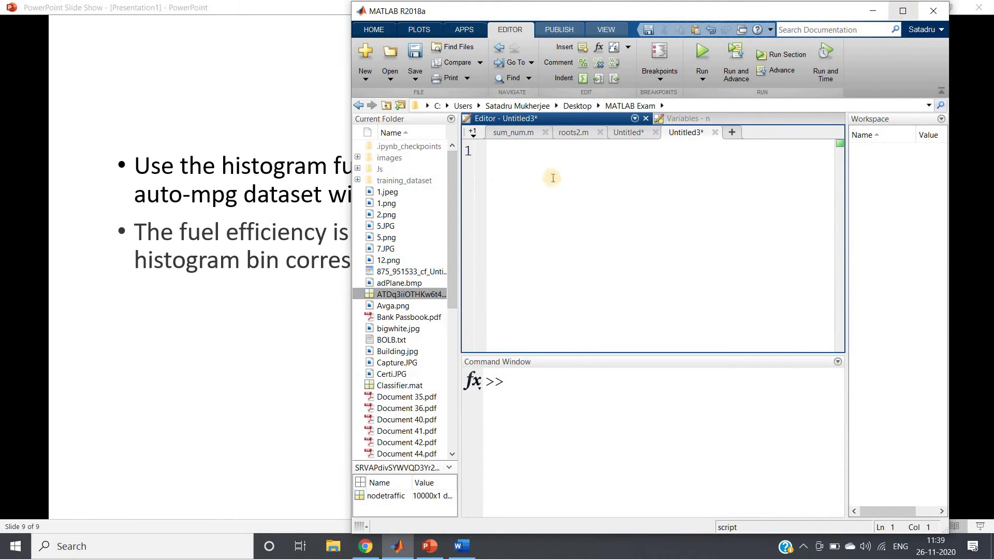
# - Maximize MATLAB, write clc, clear all, close all, warning off, load carbig; and select all
pyautogui.press('super+Up')
pyautogui.write('clc')
pyautogui.press('Return')
pyautogui.write('c')
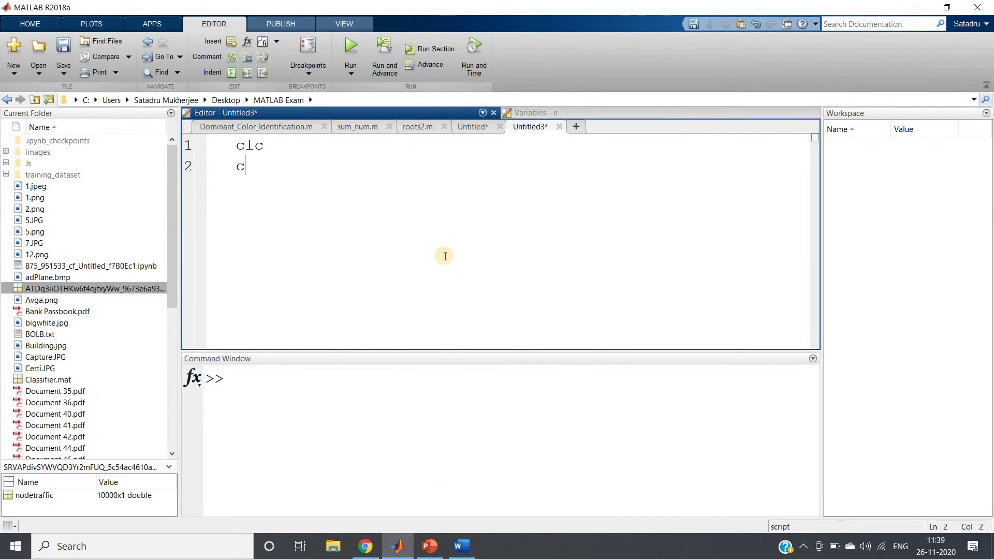
pyautogui.write('lear all')
pyautogui.press('Return')
pyautogui.write('cl')
pyautogui.write('ose all')
pyautogui.press('Return')
pyautogui.write('warni')
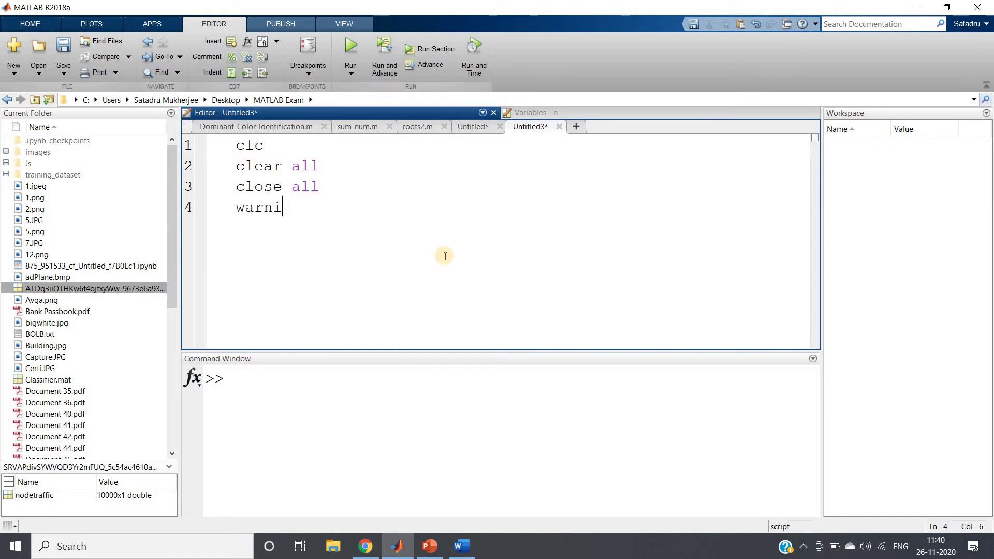
pyautogui.write('ng off')
pyautogui.press('Return')
pyautogui.write('load car')
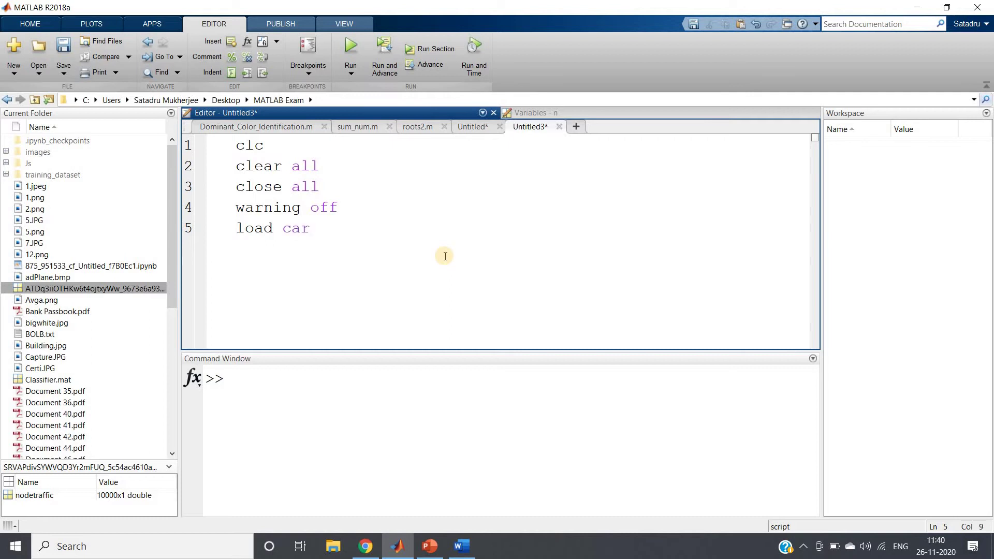
pyautogui.write('big;')
pyautogui.hotkey('ctrl', 'a')
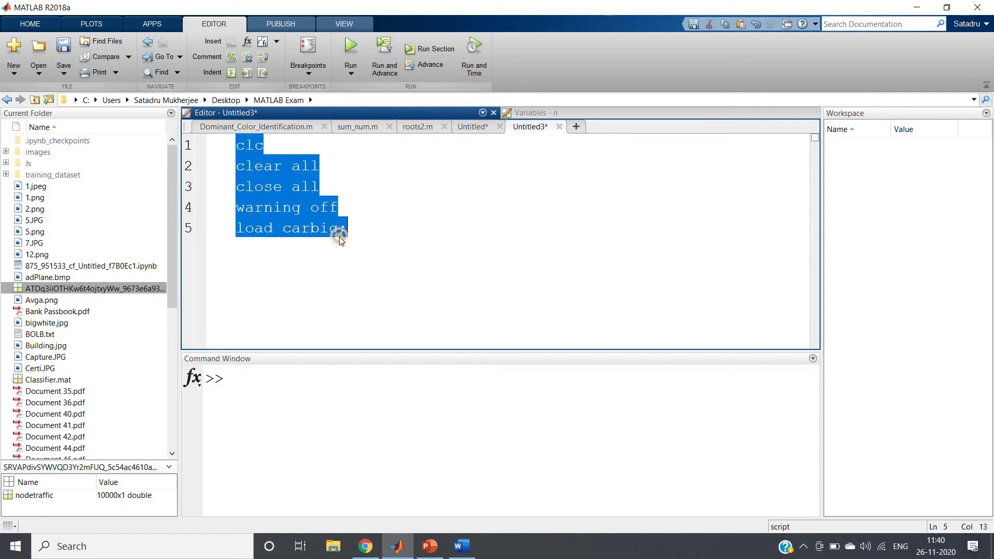
# - Evaluate the selected lines to load carbig, glance at the question slide, and return to MATLAB
pyautogui.rightClick(339, 239)
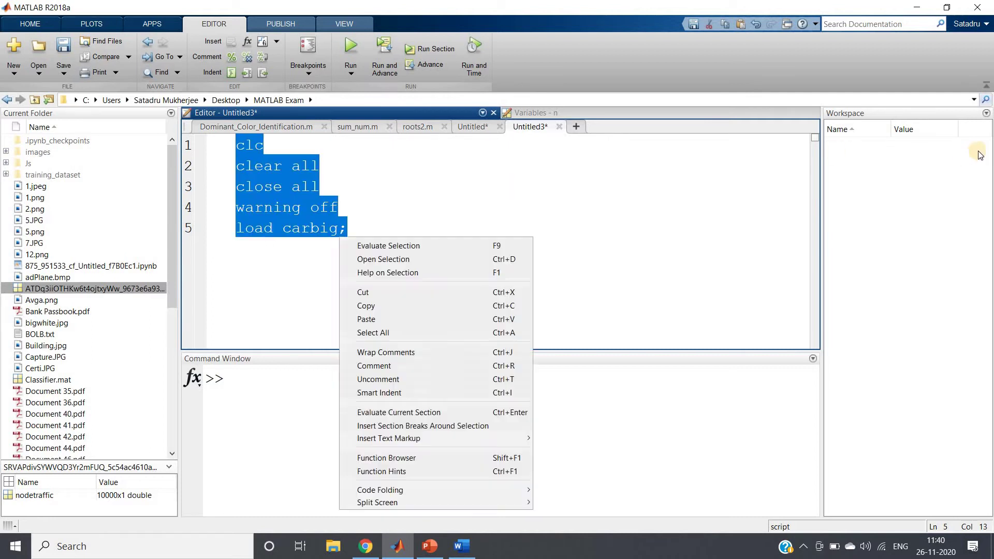
pyautogui.click(361, 247)
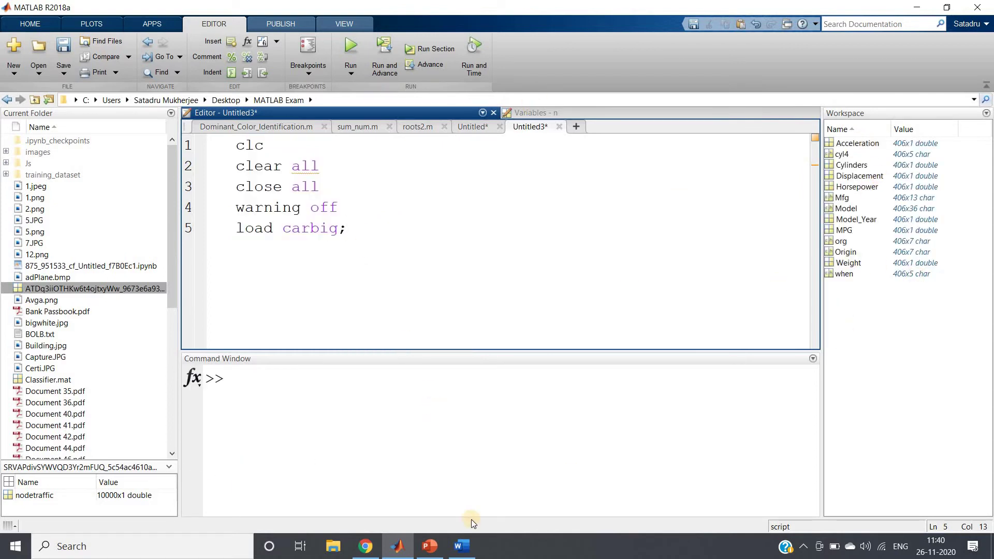
pyautogui.click(429, 546)
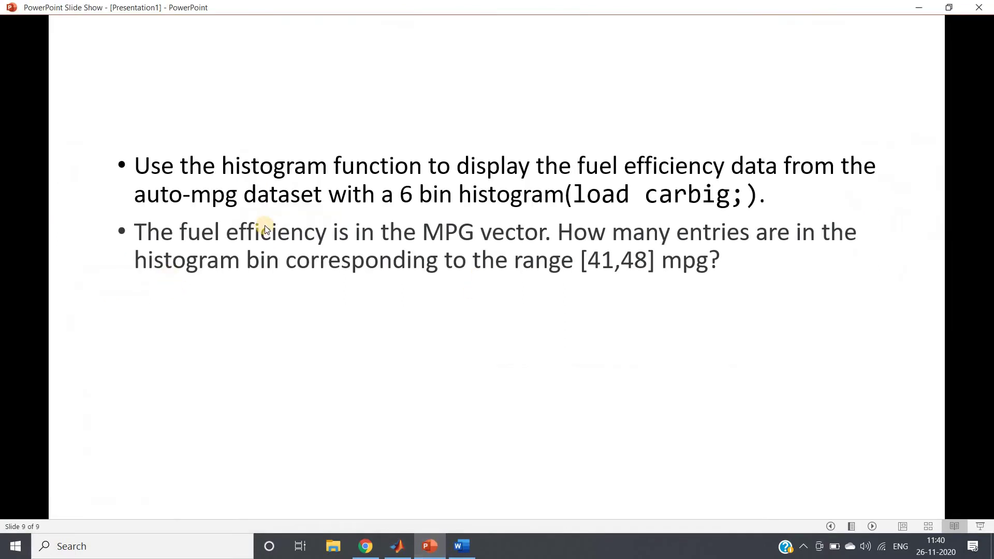
pyautogui.click(397, 546)
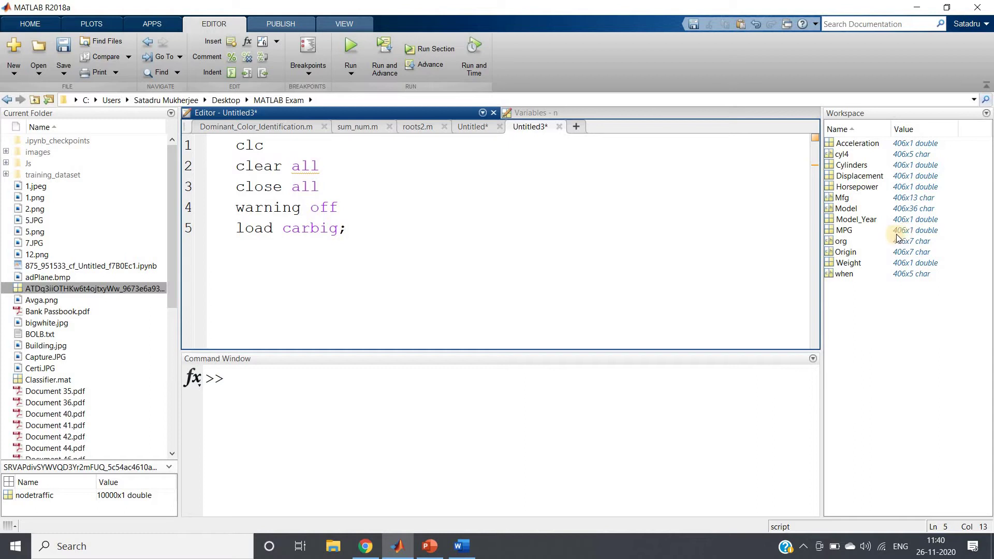
# - Add x=MPG; as script line 6 and enlarge the Command Window pane
pyautogui.click(426, 240)
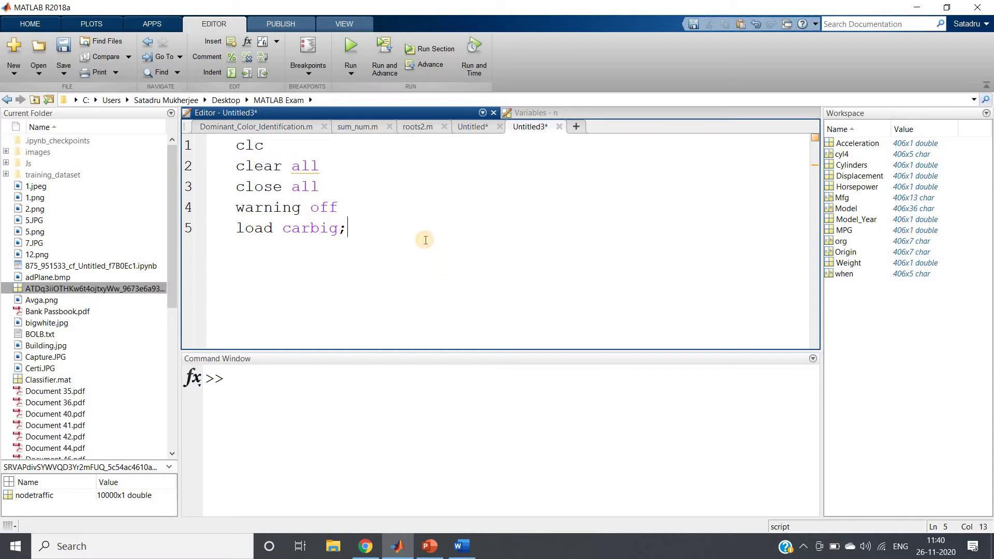
pyautogui.press('Return')
pyautogui.write('x=MP')
pyautogui.write('G; ')
pyautogui.write('his')
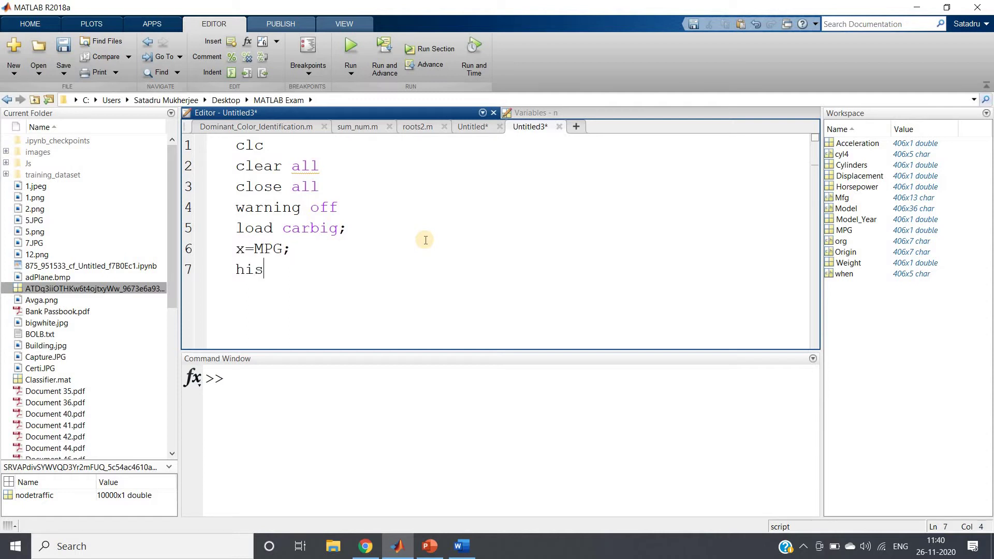
pyautogui.press('BackSpace')
pyautogui.press('BackSpace')
pyautogui.press('BackSpace')
pyautogui.moveTo(481, 354)
pyautogui.mouseDown()
pyautogui.moveTo(513, 272)
pyautogui.moveTo(513, 289)
pyautogui.mouseUp()
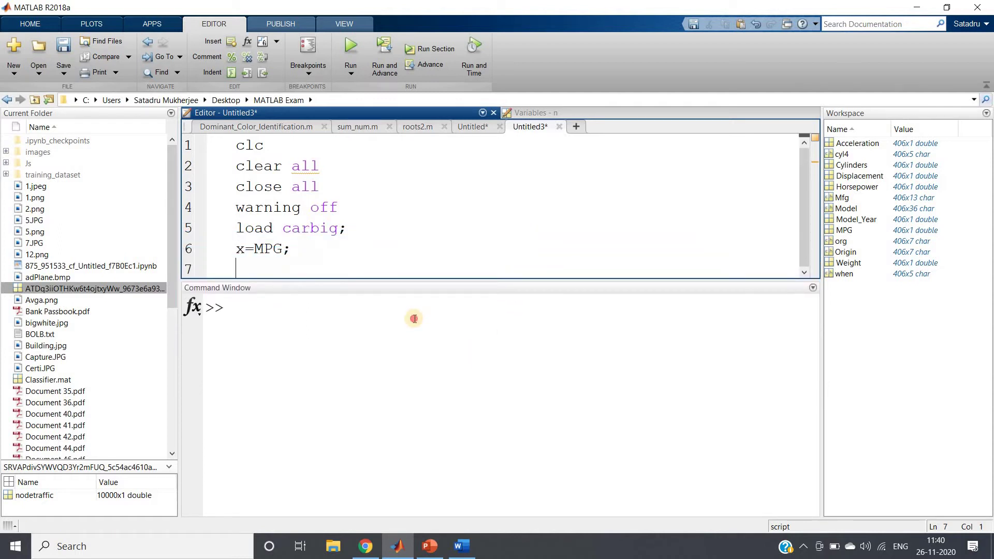
# - Show help for hist, highlight its advice to use histogram, then clear the Command Window with clc
pyautogui.click(414, 318)
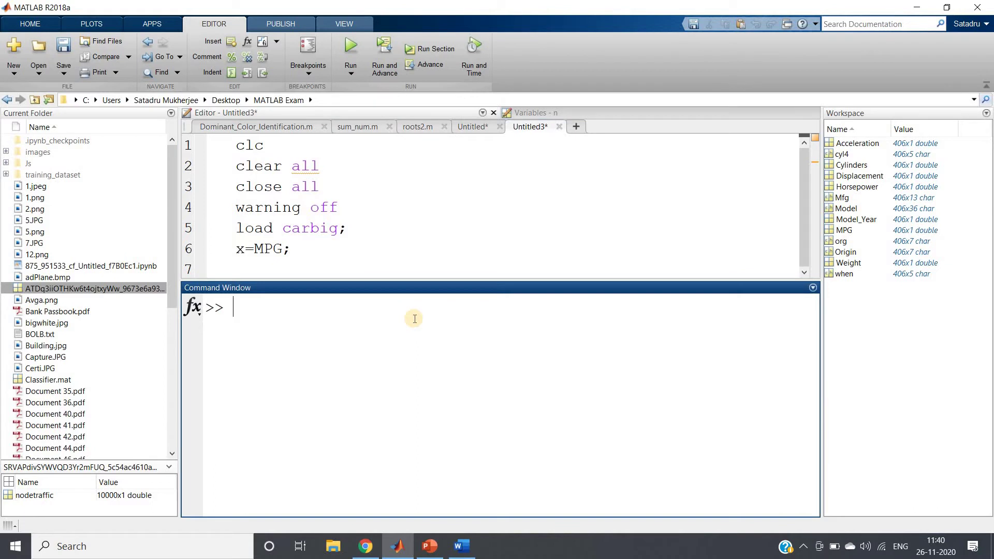
pyautogui.write('help hi')
pyautogui.write('help')
pyautogui.press('Return')
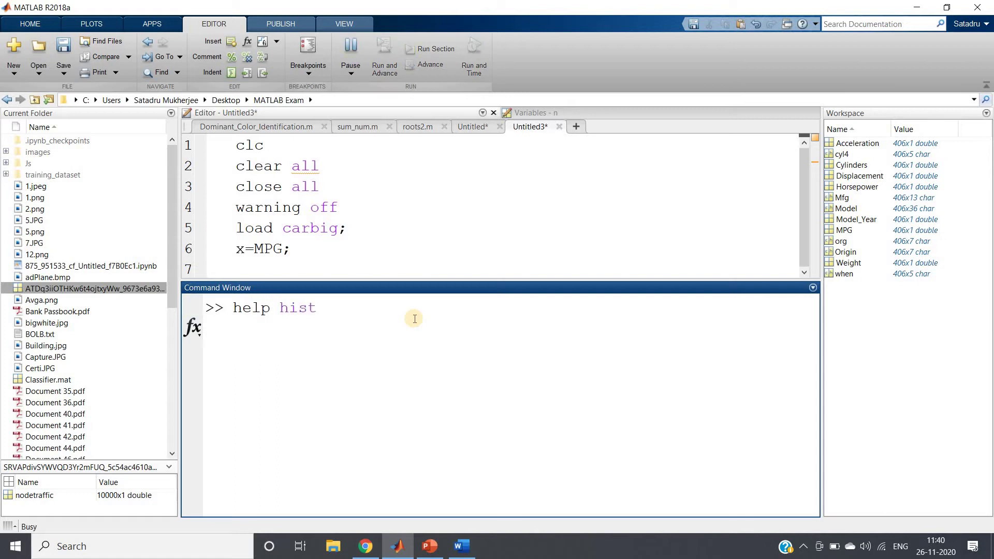
pyautogui.scroll(10, 346, 419)
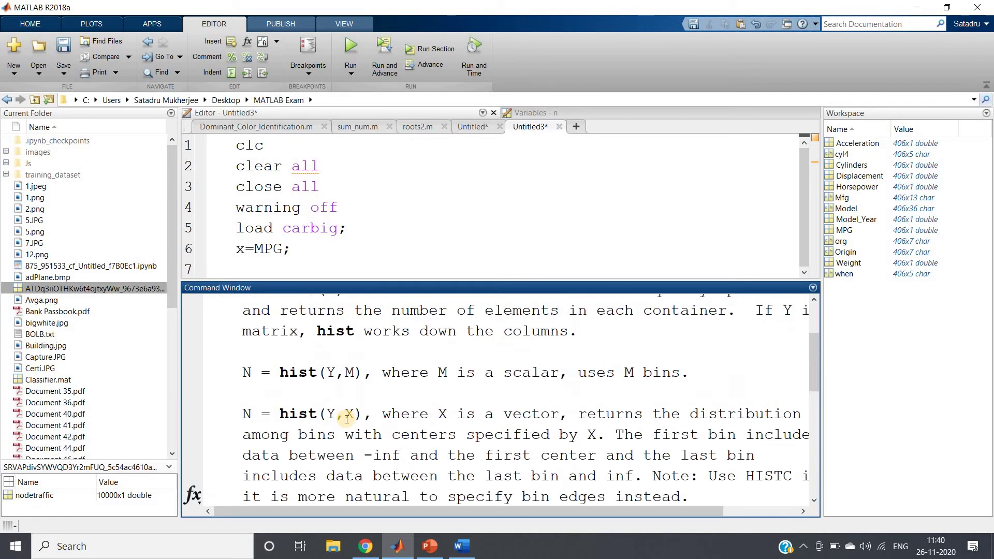
pyautogui.scroll(5, 337, 470)
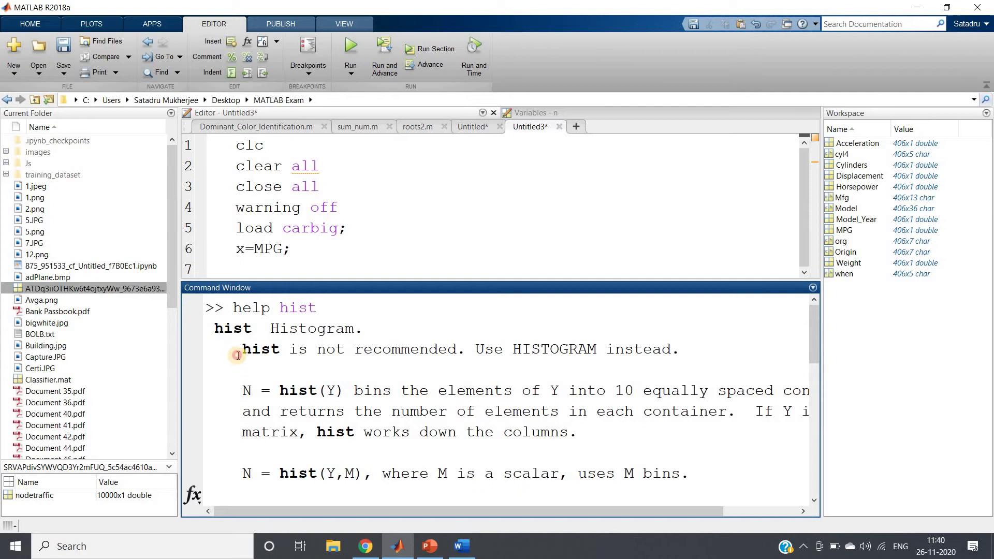
pyautogui.moveTo(233, 349)
pyautogui.mouseDown()
pyautogui.moveTo(732, 348)
pyautogui.moveTo(680, 350)
pyautogui.mouseUp()
pyautogui.click(497, 347)
pyautogui.click(697, 355)
pyautogui.press('End')
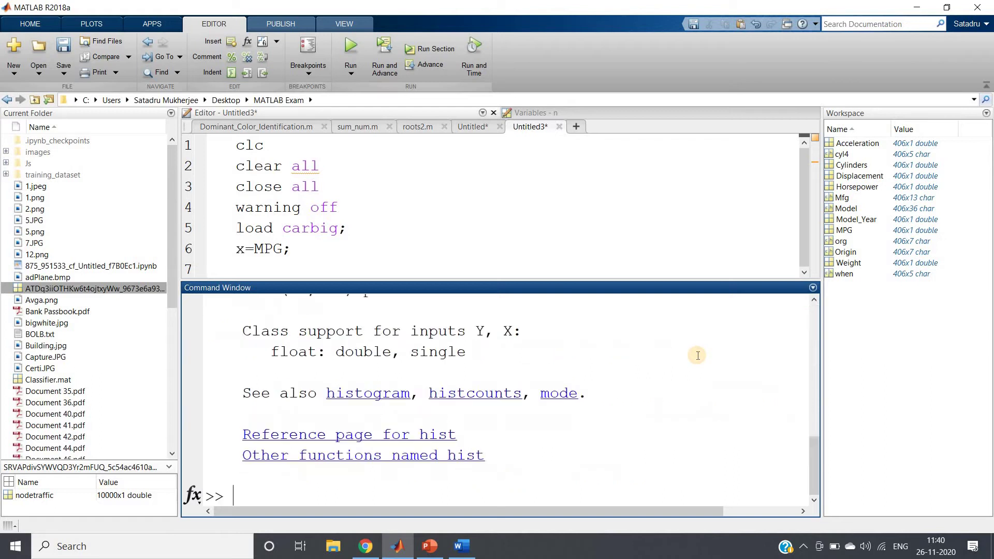
pyautogui.write('clc')
pyautogui.press('Return')
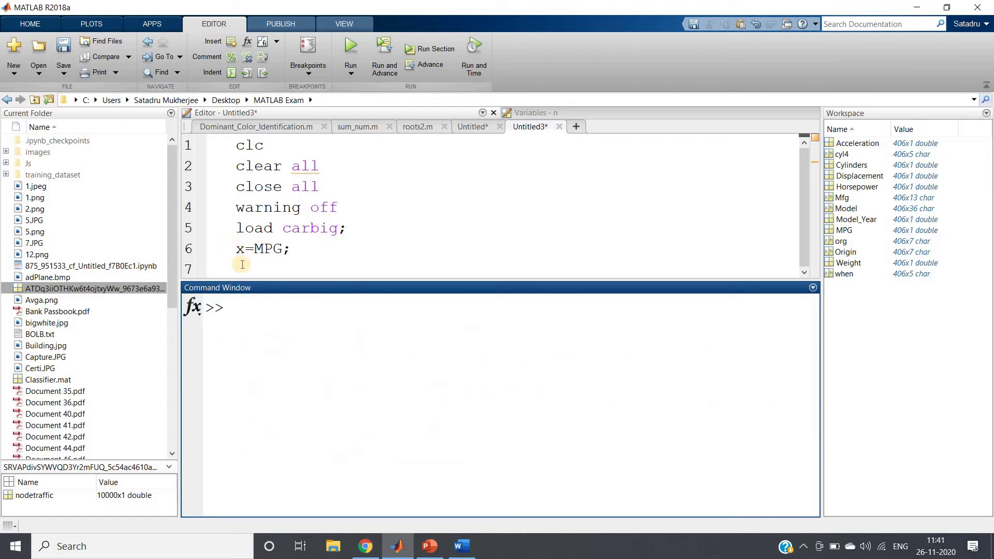
# - Write histogram(x); on line 7 and evaluate the whole script to plot MPG
pyautogui.click(242, 265)
pyautogui.write('his')
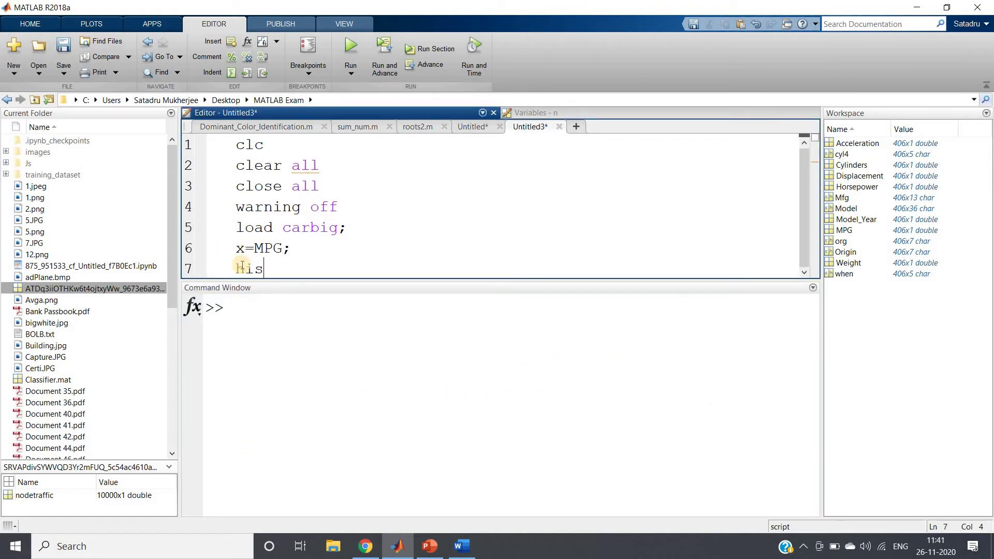
pyautogui.write('togram(')
pyautogui.write('x);')
pyautogui.hotkey('ctrl', 'a')
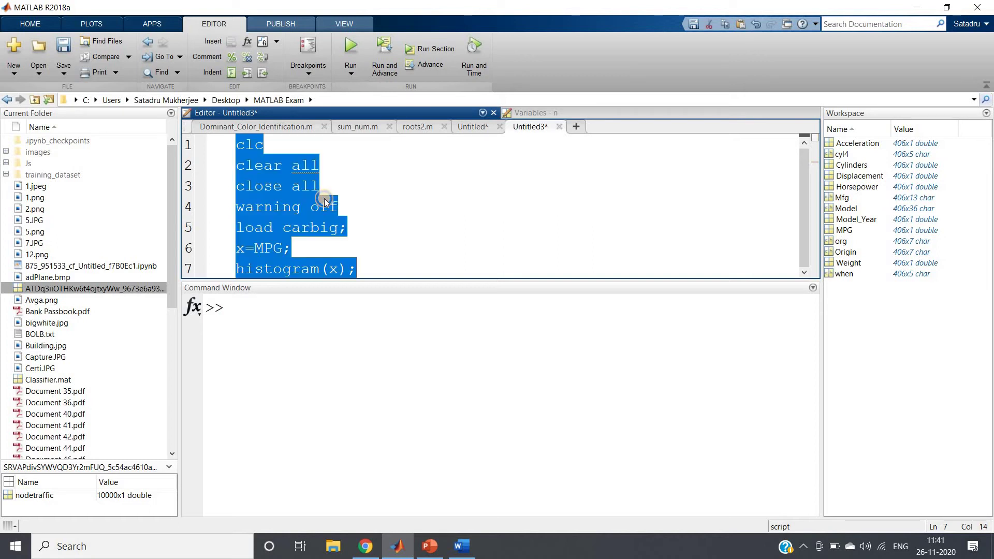
pyautogui.rightClick(329, 204)
pyautogui.click(329, 207)
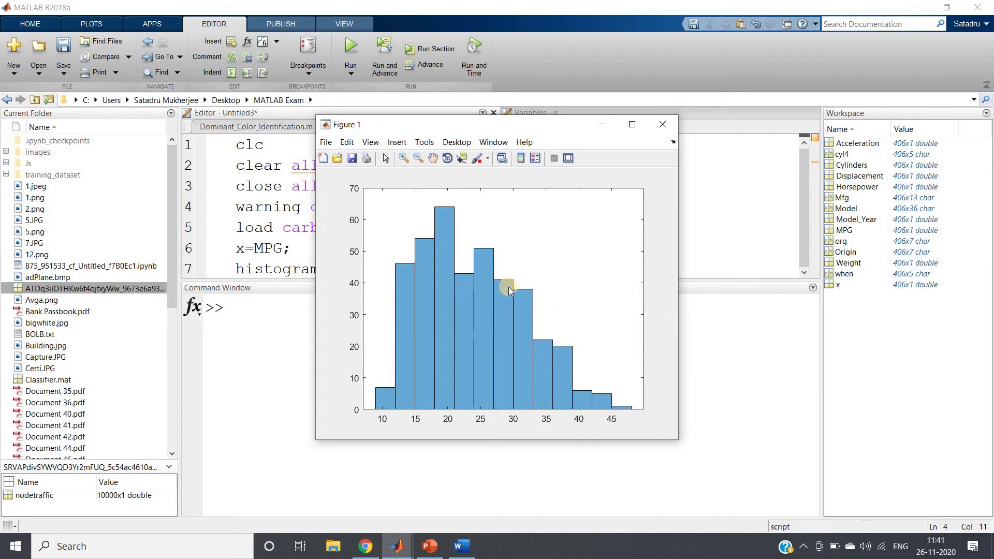
# - Check the question slide and return to the MATLAB editor
pyautogui.click(430, 546)
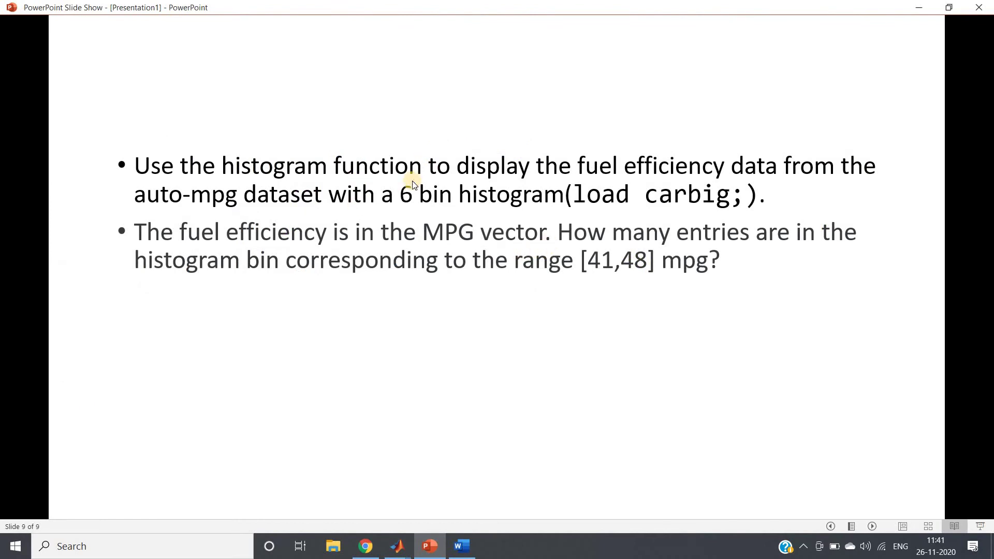
pyautogui.click(403, 548)
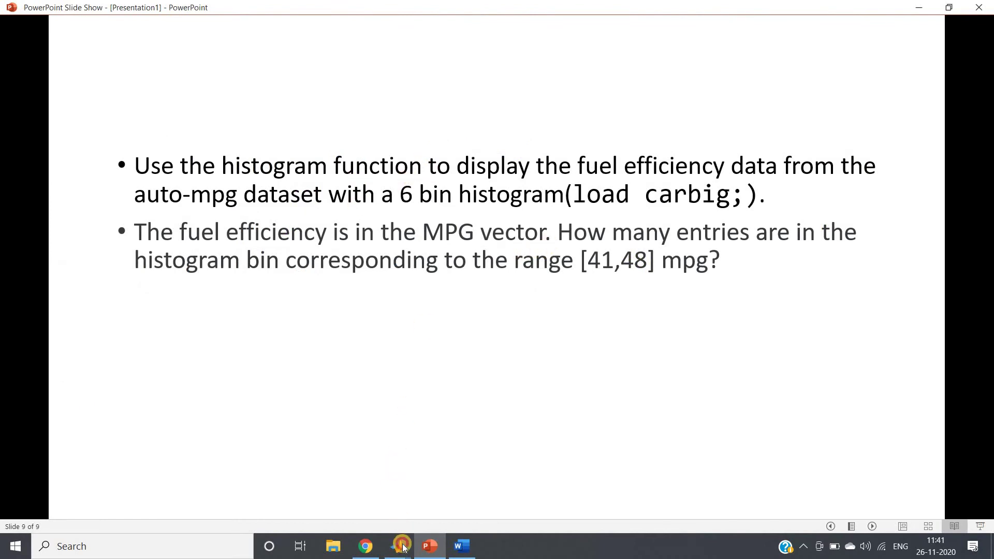
pyautogui.moveTo(397, 545)
pyautogui.click(348, 484)
# - Change line 7 to histogram(x,6); and rerun the script for a six-bin plot
pyautogui.click(338, 268)
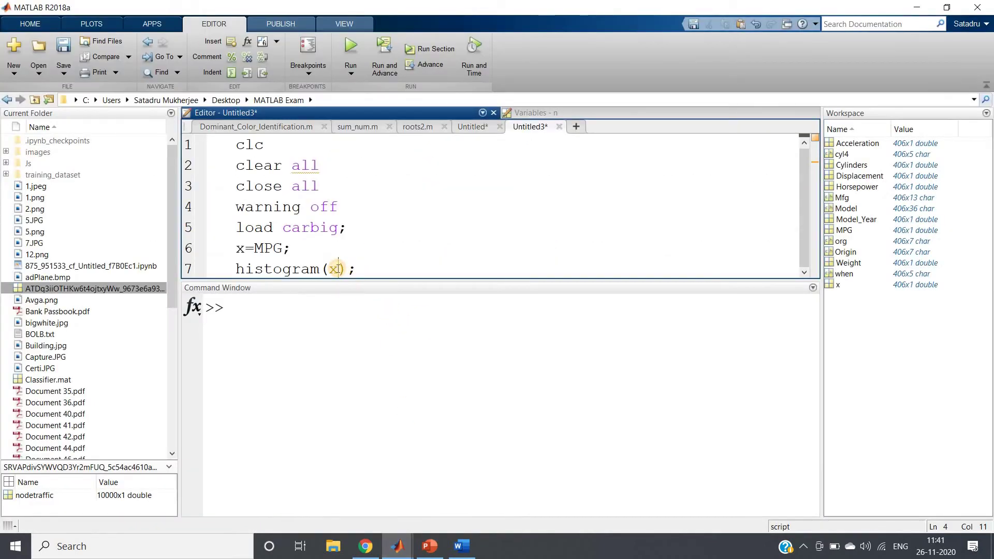
pyautogui.write(',6')
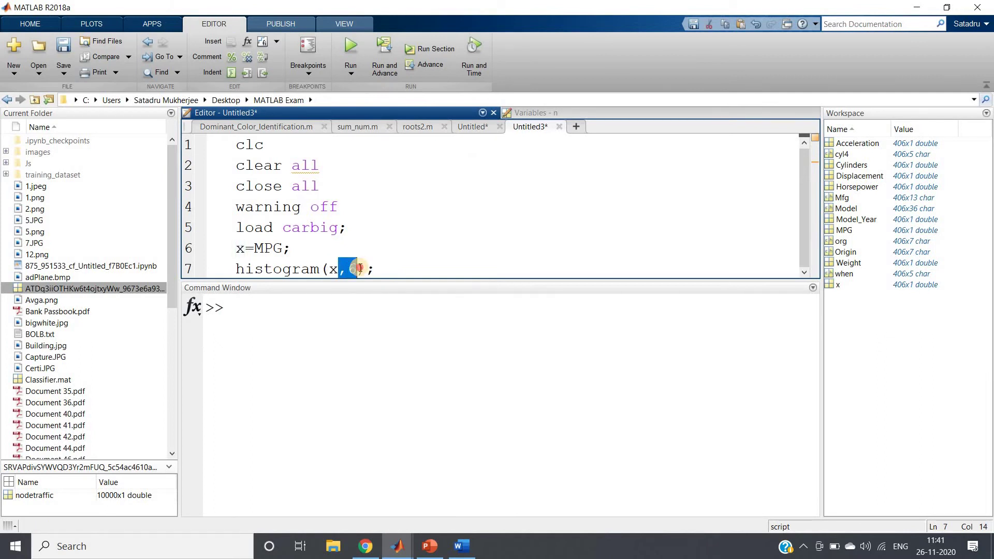
pyautogui.moveTo(319, 269); pyautogui.dragTo(378, 269)
pyautogui.hotkey('ctrl', 'a')
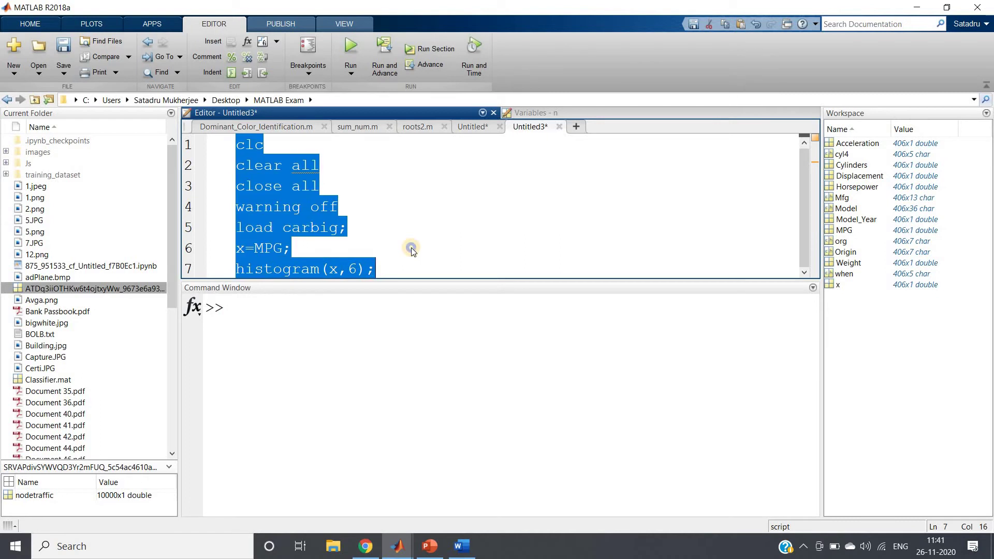
pyautogui.rightClick(411, 248)
pyautogui.click(417, 257)
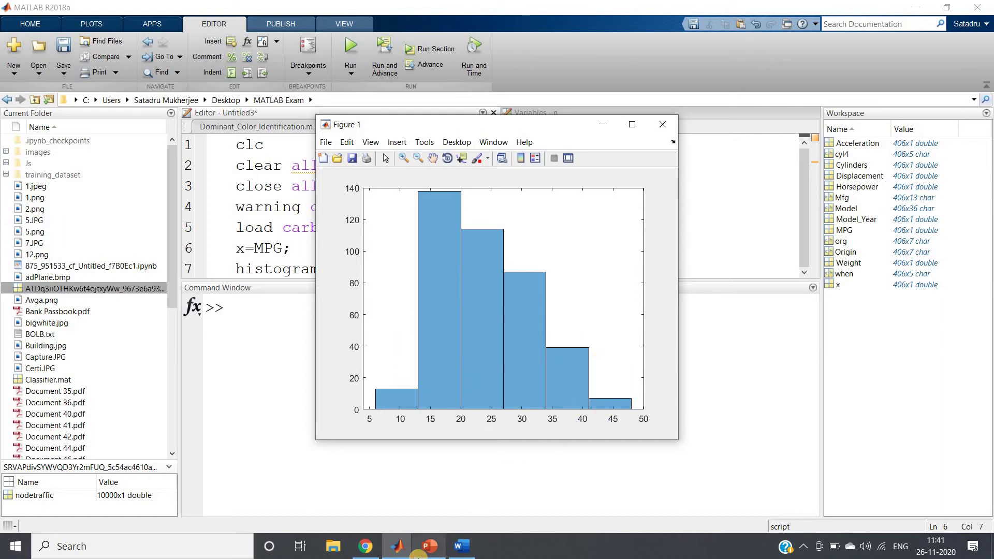
pyautogui.click(419, 551)
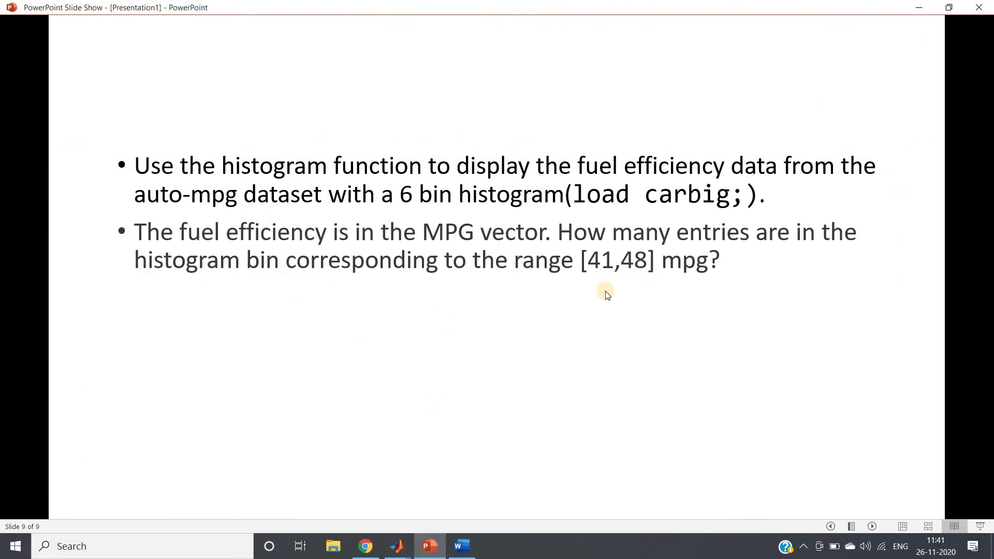
pyautogui.click(397, 548)
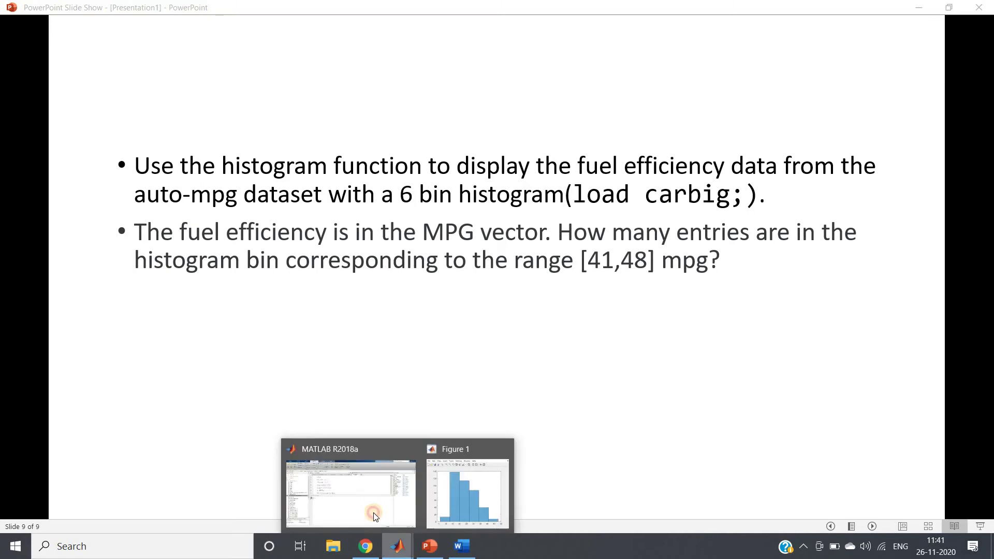
pyautogui.click(400, 553)
pyautogui.click(468, 485)
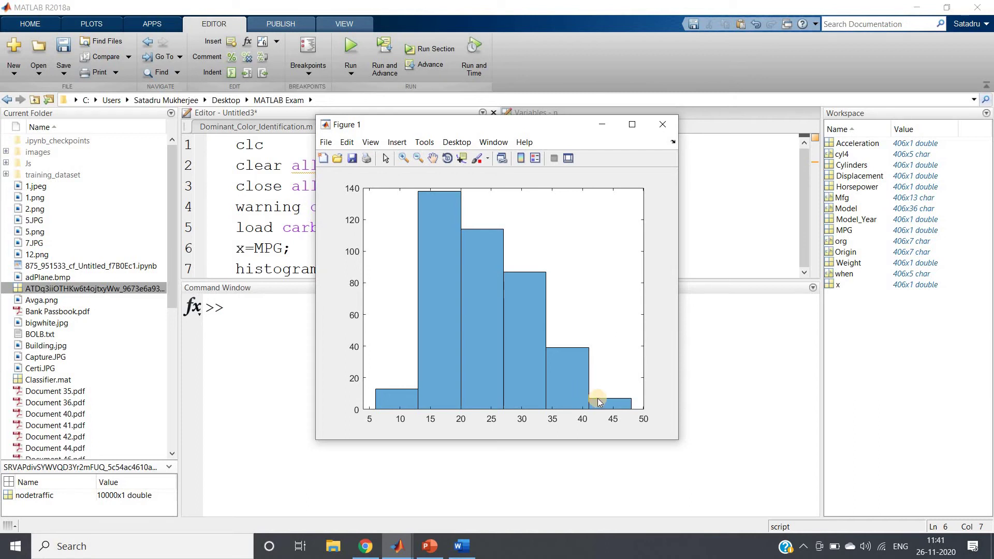
# - Use the Data Cursor on the last bar to read Value 7 for bin [41 48], then return to line 7
pyautogui.click(424, 143)
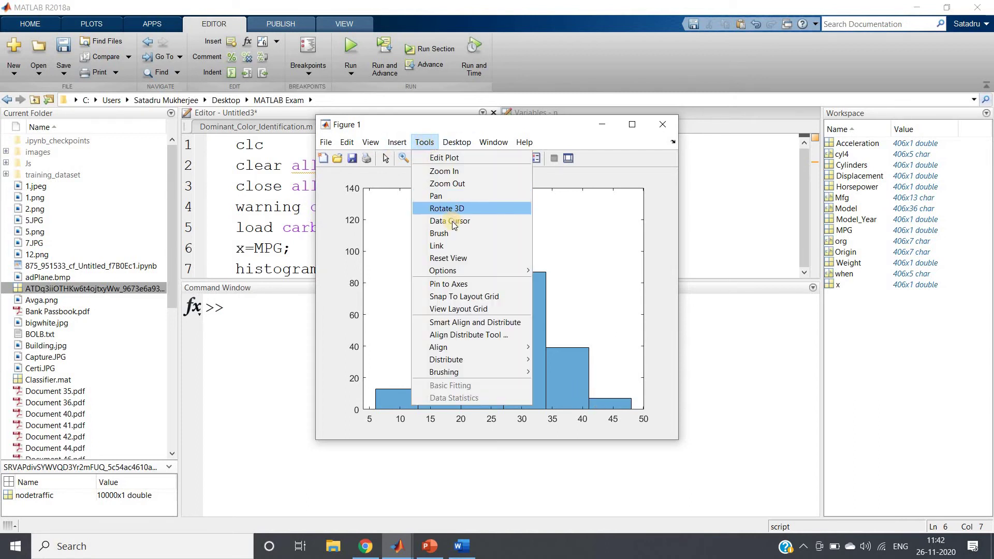
pyautogui.click(453, 221)
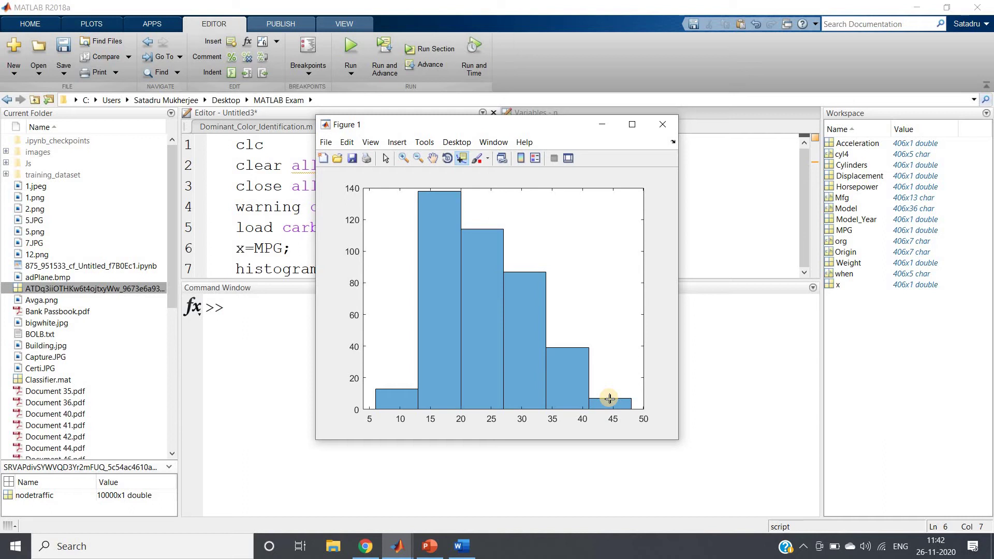
pyautogui.click(609, 399)
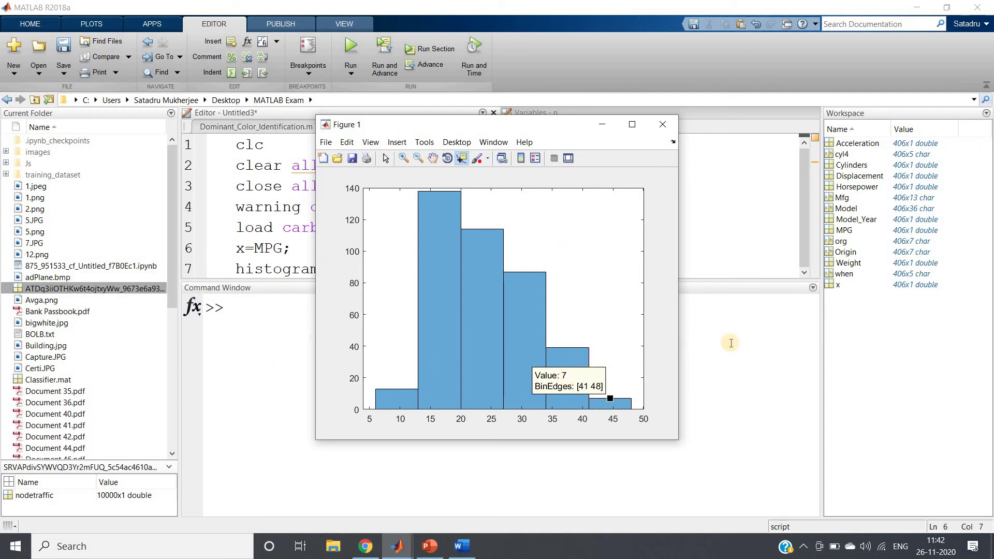
pyautogui.click(258, 384)
pyautogui.click(291, 269)
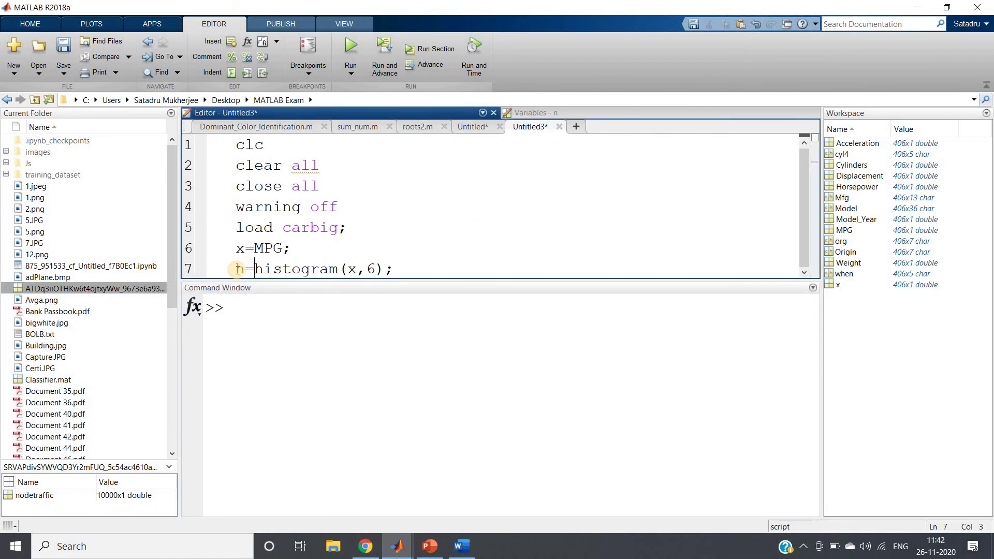
pyautogui.write('h=')
# - Prefix line 7 with h= and rerun the script to store the histogram in h
pyautogui.moveTo(236, 269); pyautogui.dragTo(255, 269)
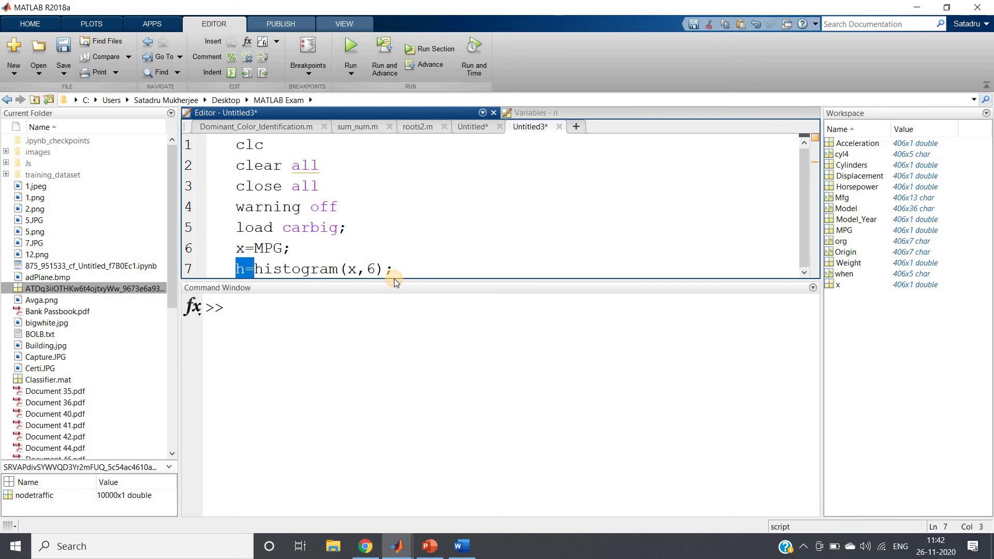
pyautogui.hotkey('ctrl', 'a')
pyautogui.rightClick(409, 258)
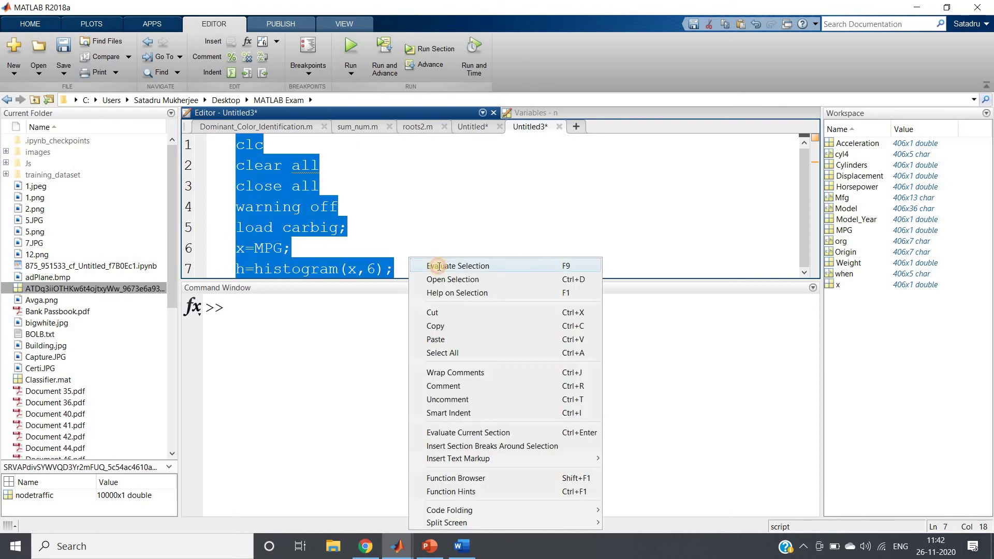
pyautogui.click(438, 266)
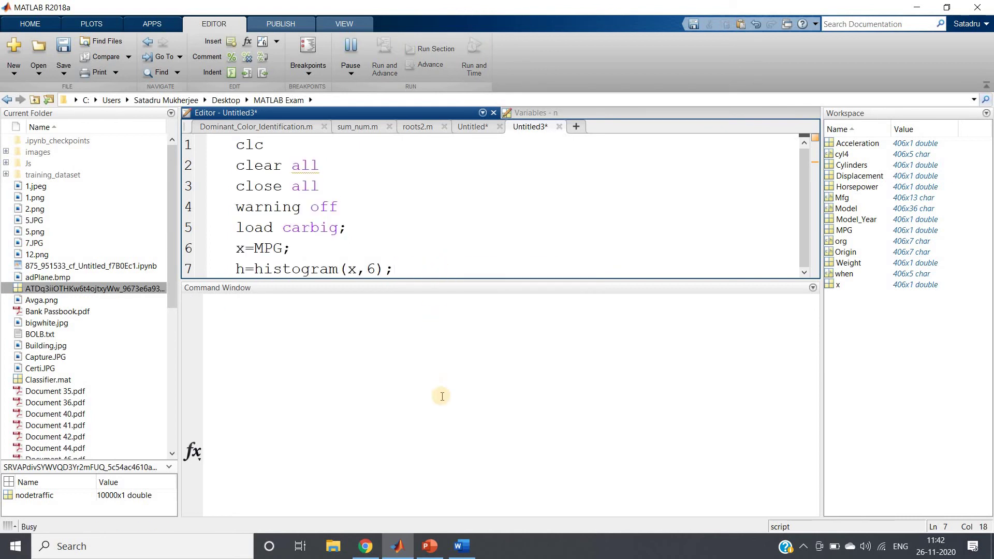
pyautogui.click(274, 309)
pyautogui.write('h')
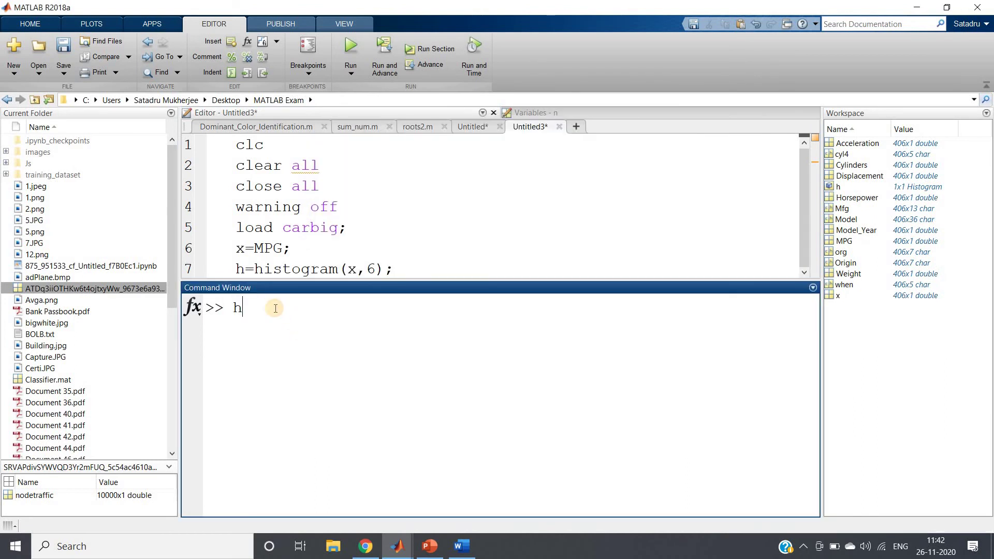
pyautogui.press('Return')
pyautogui.scroll(3, 287, 334)
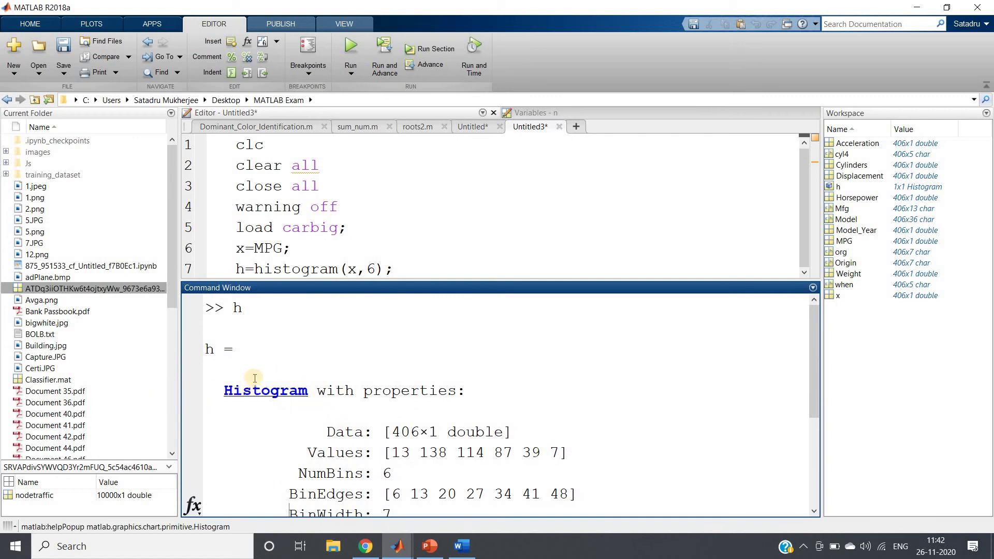
pyautogui.moveTo(233, 307); pyautogui.dragTo(268, 323)
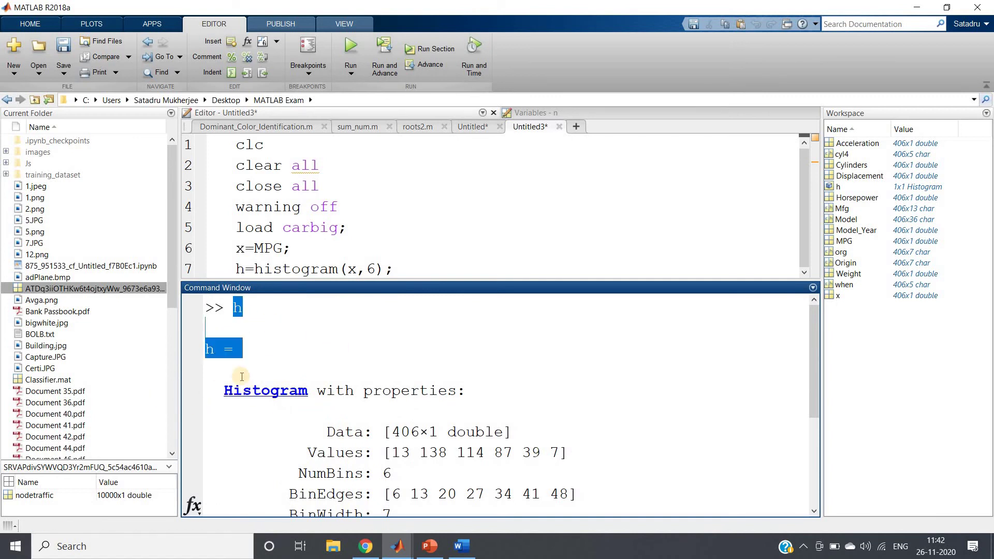
pyautogui.click(243, 348)
pyautogui.moveTo(337, 396); pyautogui.dragTo(466, 393)
pyautogui.click(330, 419)
pyautogui.moveTo(308, 452); pyautogui.dragTo(362, 452)
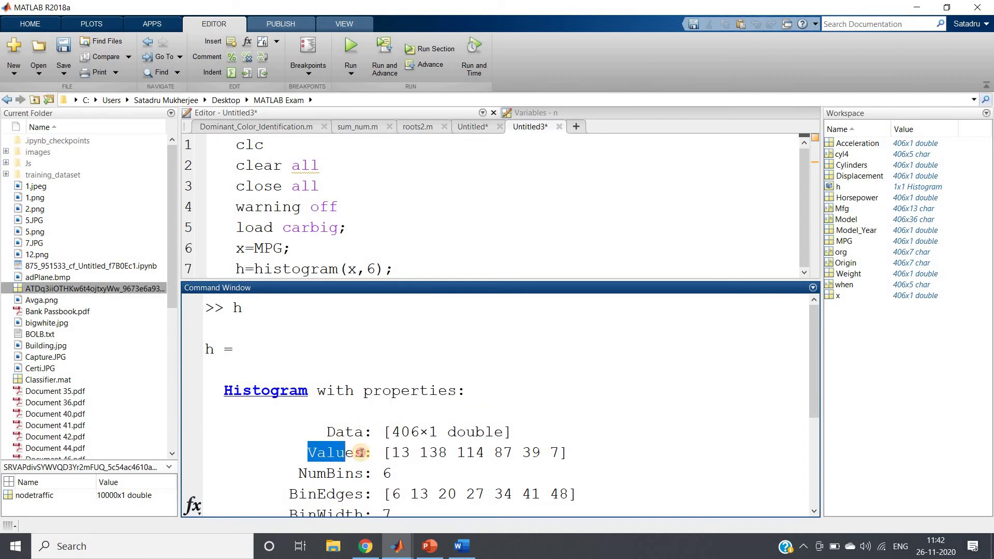
pyautogui.click(363, 452)
pyautogui.scroll(-3, 341, 467)
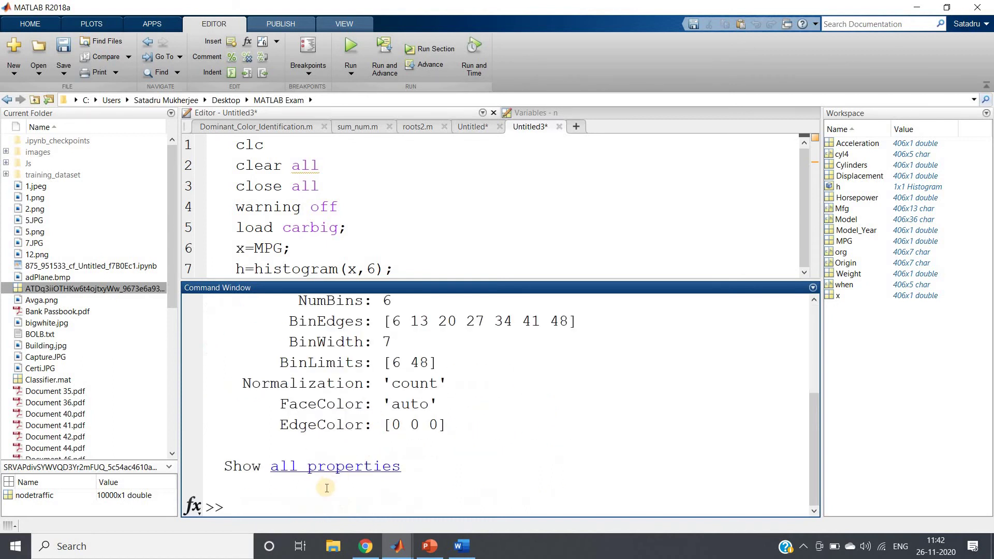
pyautogui.write('ms=h.')
pyautogui.write('val')
pyautogui.write('ues;')
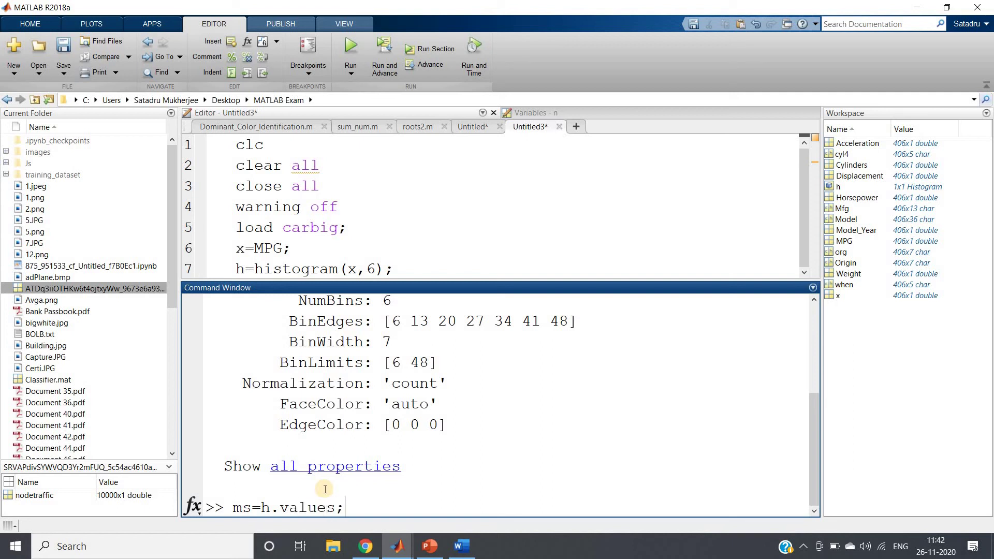
# - Run ms=h.values; and read the error suggesting the Values spelling
pyautogui.press('Return')
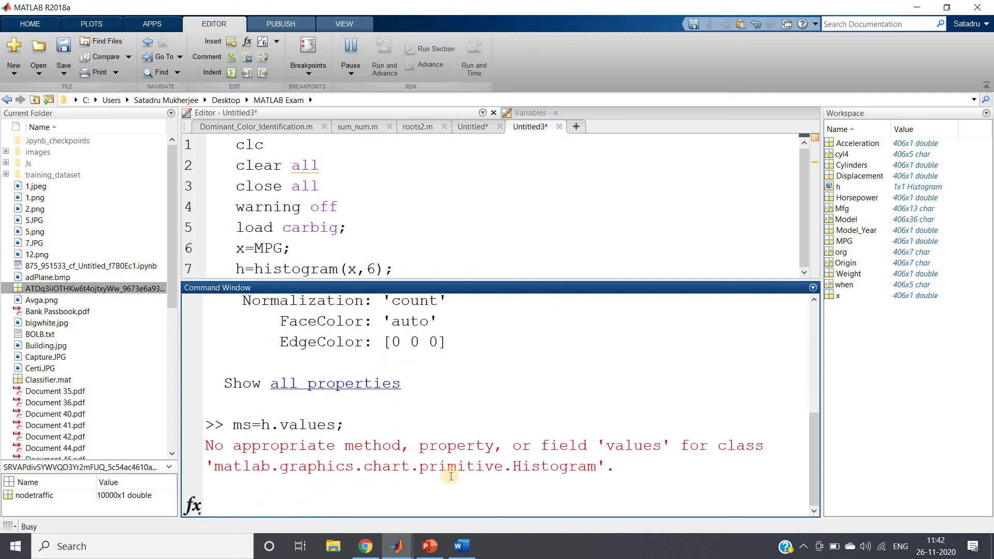
pyautogui.scroll(1, 515, 468)
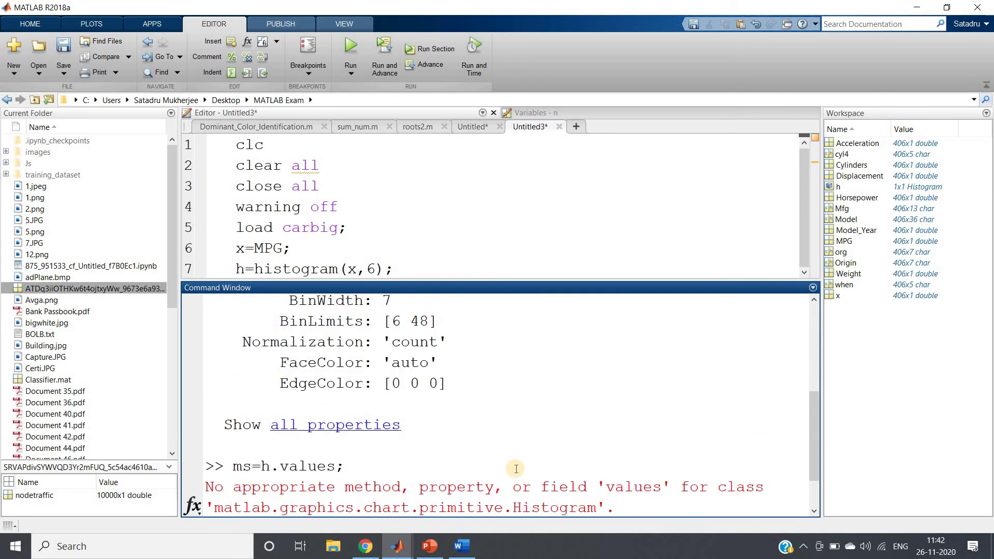
pyautogui.scroll(3, 512, 464)
pyautogui.scroll(-4, 311, 426)
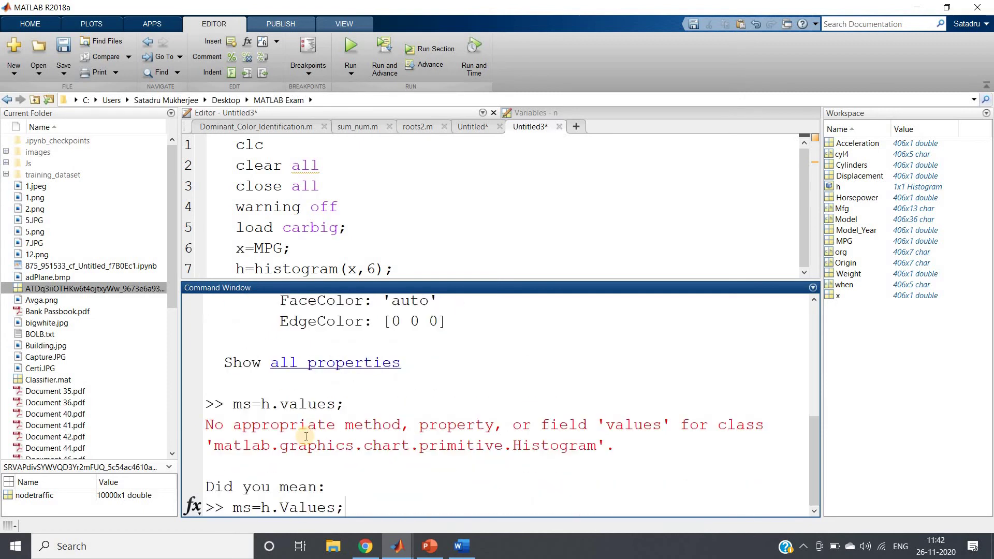
pyautogui.moveTo(396, 506); pyautogui.dragTo(392, 507)
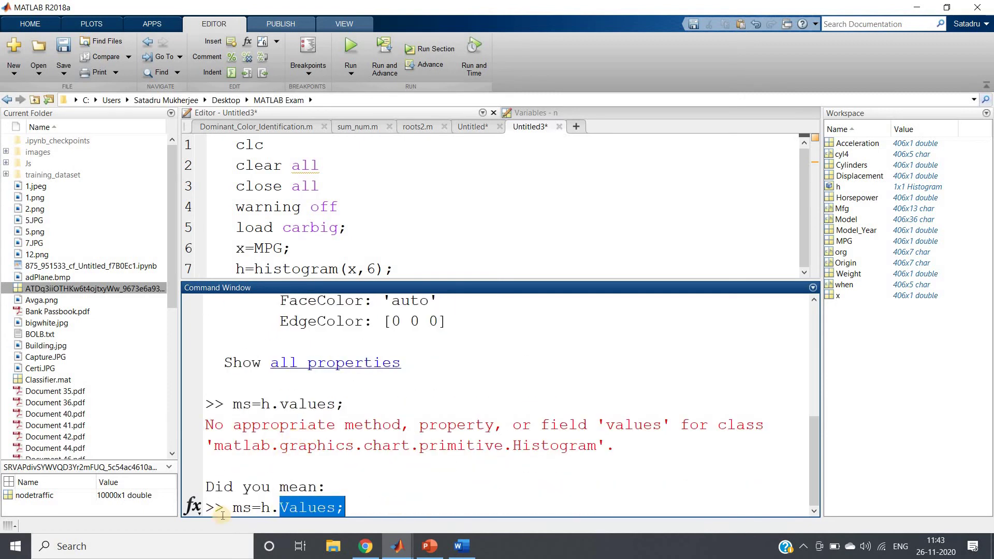
pyautogui.click(359, 506)
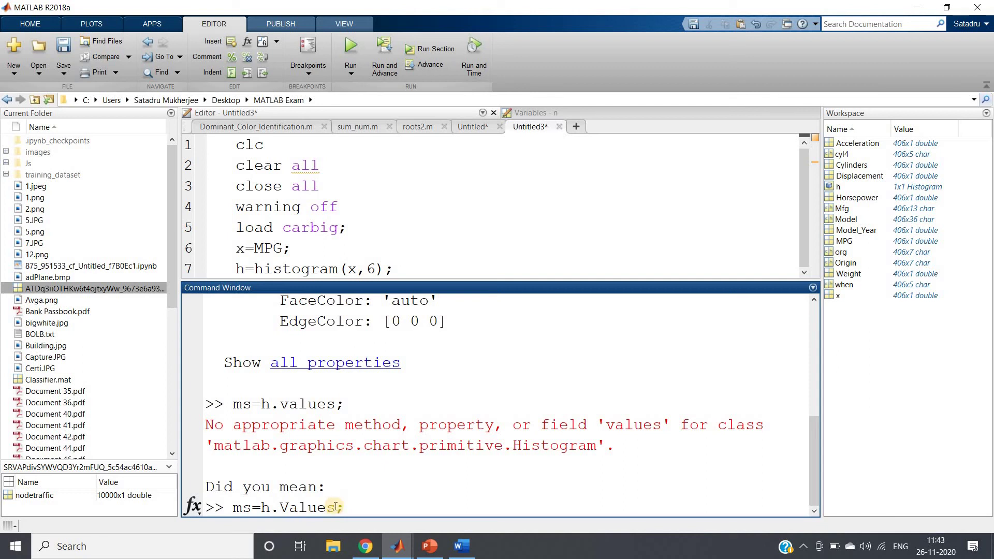
# - Run the suggested ms=h.Values; to store the bin counts in ms
pyautogui.moveTo(206, 487); pyautogui.dragTo(303, 488)
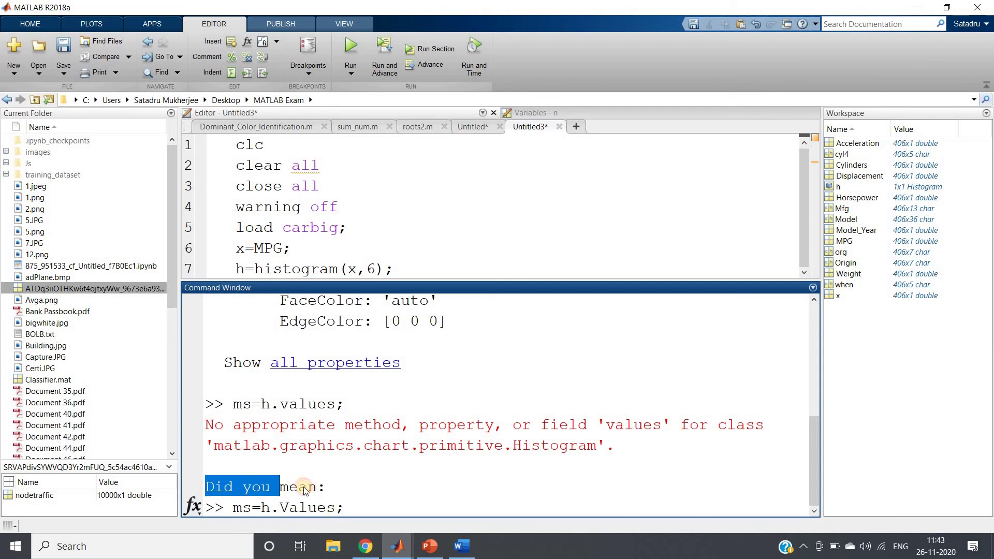
pyautogui.moveTo(243, 508); pyautogui.dragTo(366, 508)
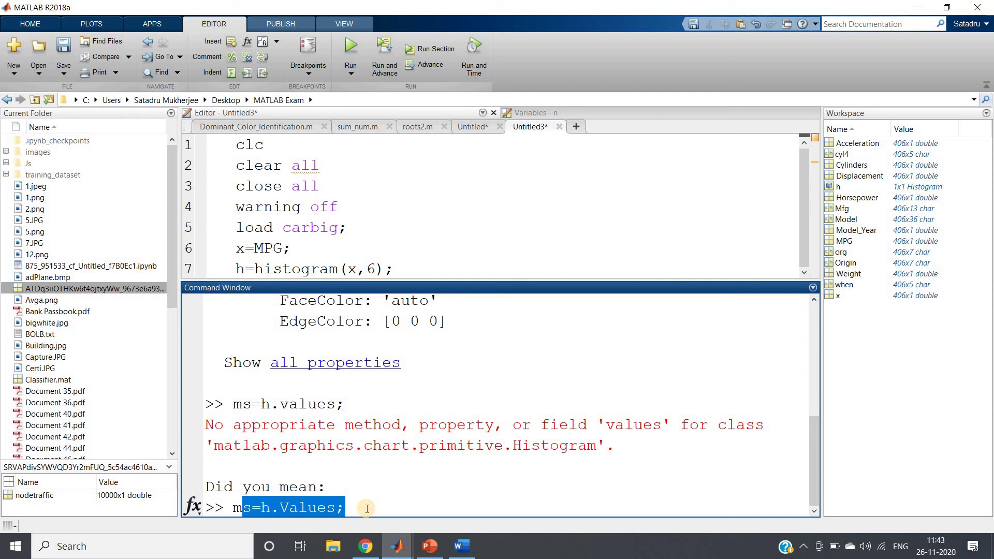
pyautogui.click(366, 508)
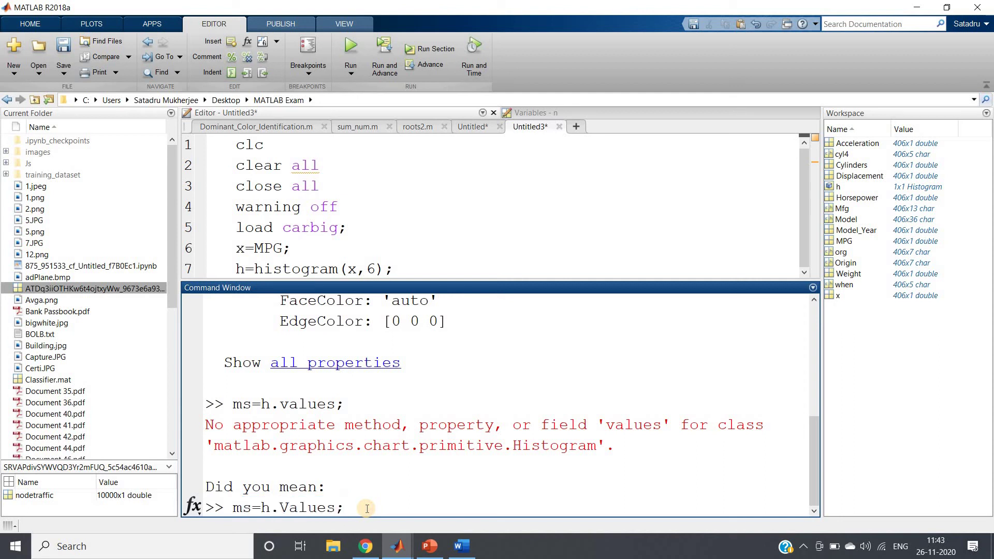
pyautogui.press('Return')
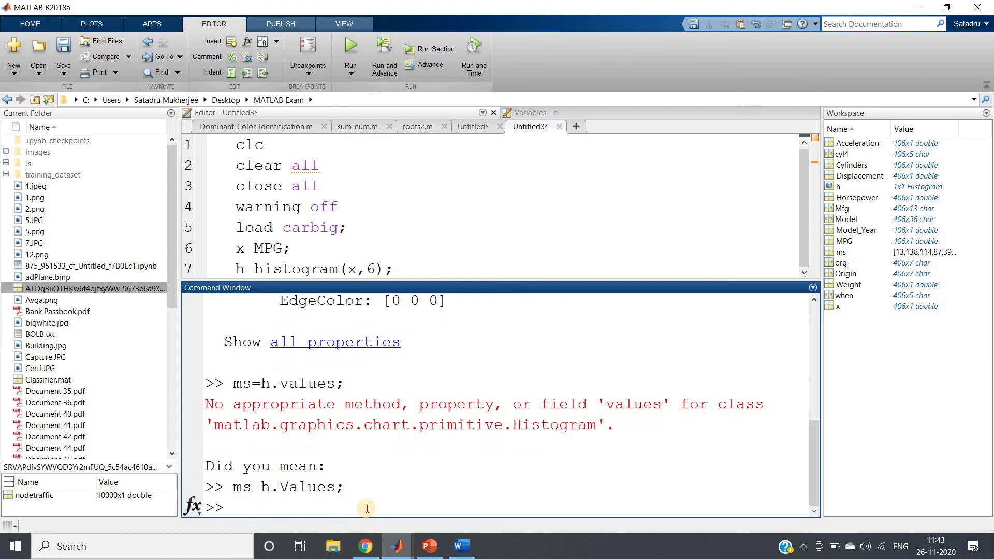
pyautogui.write('ms')
# - Display ms, compare it with Figure 1, and highlight the last count 7
pyautogui.press('Return')
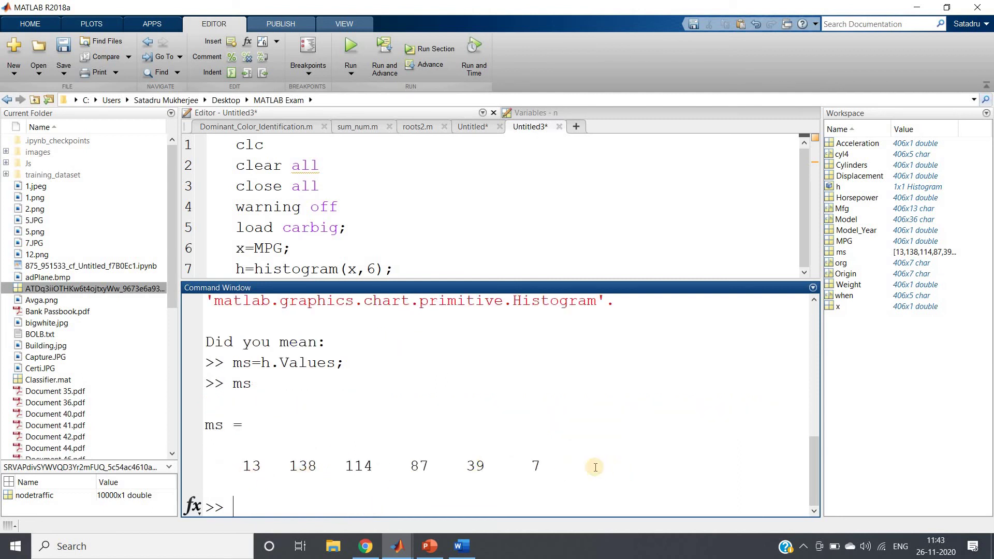
pyautogui.rightClick(543, 466)
pyautogui.press('Escape')
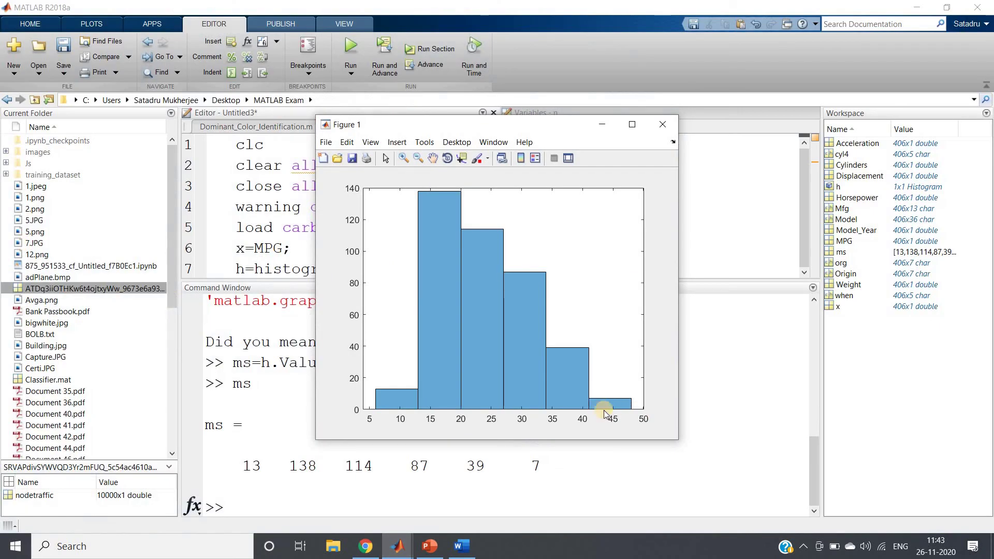
pyautogui.click(515, 477)
pyautogui.doubleClick(568, 466)
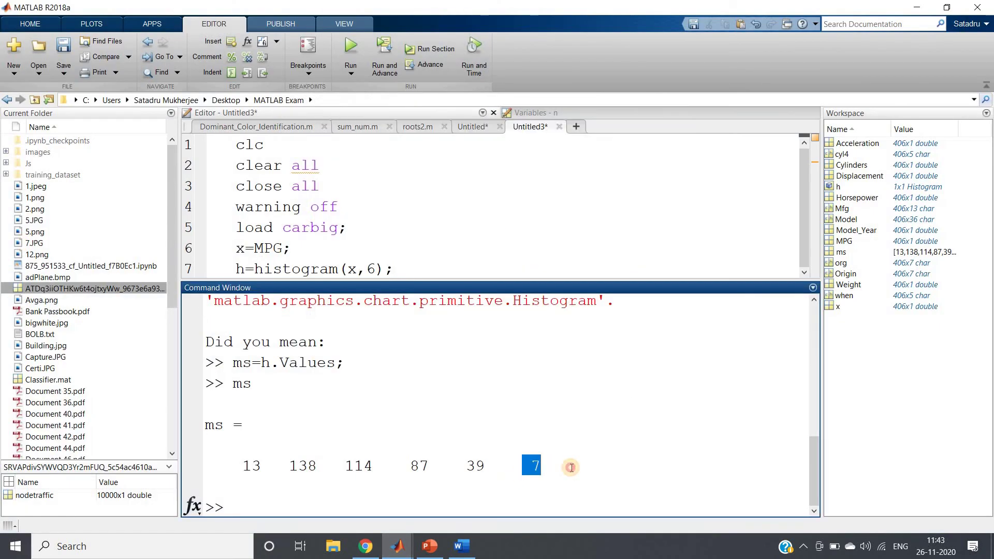
pyautogui.click(442, 499)
pyautogui.write('ms(end')
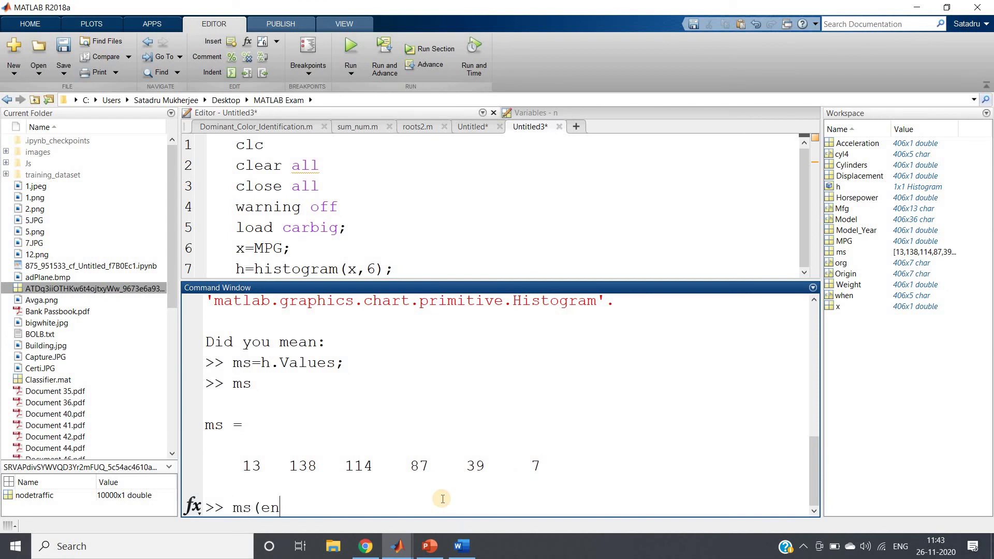
pyautogui.write(')')
# - Get the last bin count with ms(end), returning 7, then clear with clc
pyautogui.press('Return')
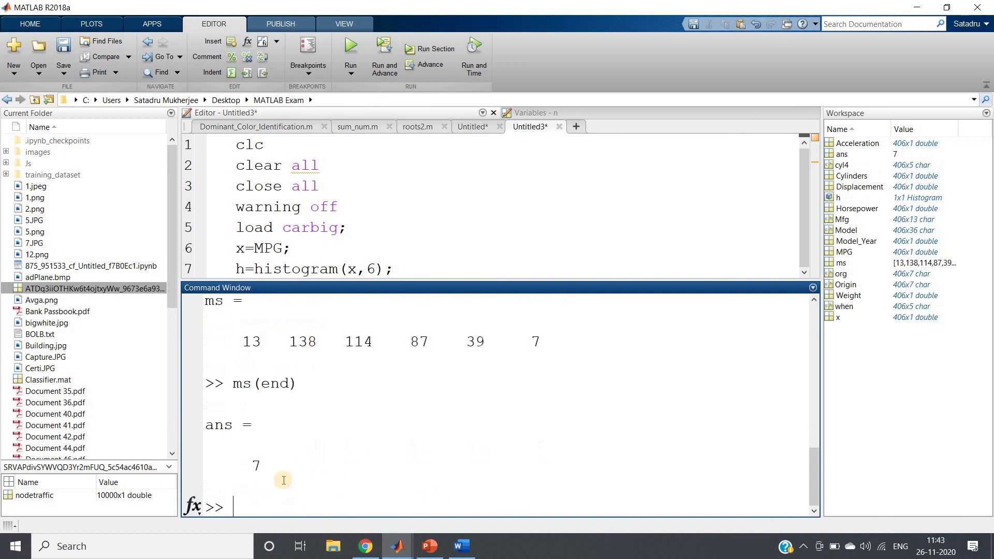
pyautogui.moveTo(251, 464); pyautogui.dragTo(285, 462)
pyautogui.click(286, 462)
pyautogui.write('clc')
pyautogui.press('Return')
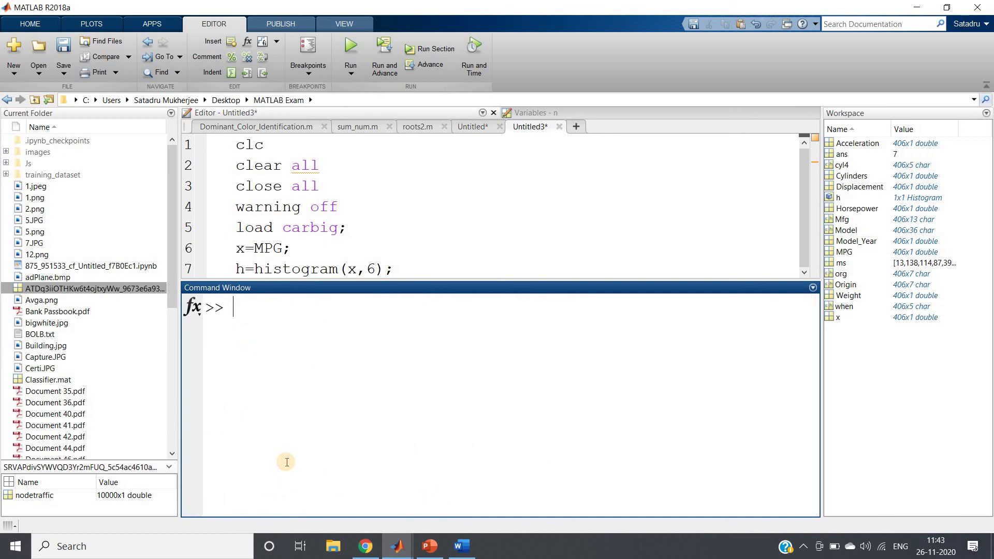
# - Switch to the PowerPoint slide show's question about the [41,48] mpg bin
pyautogui.hotkey('alt', 'Tab')
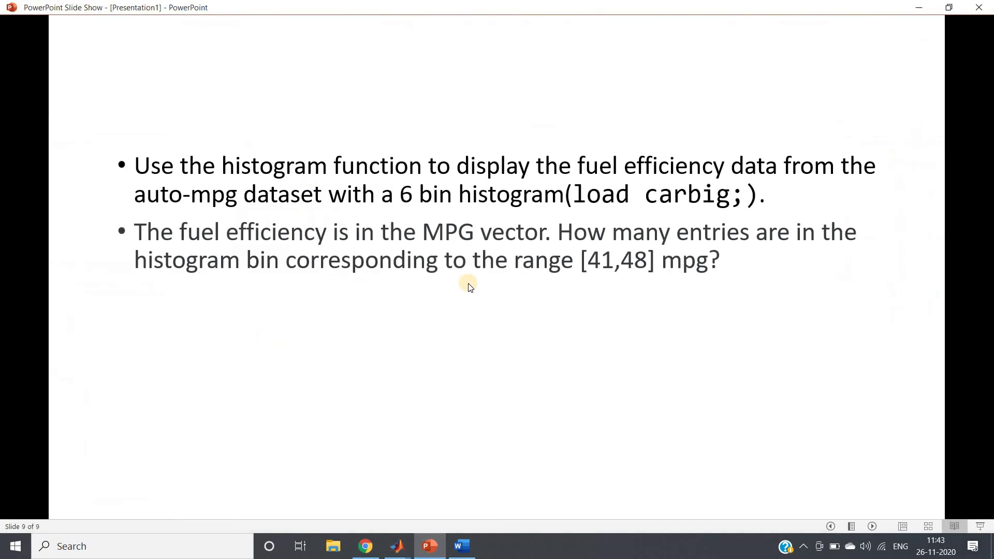